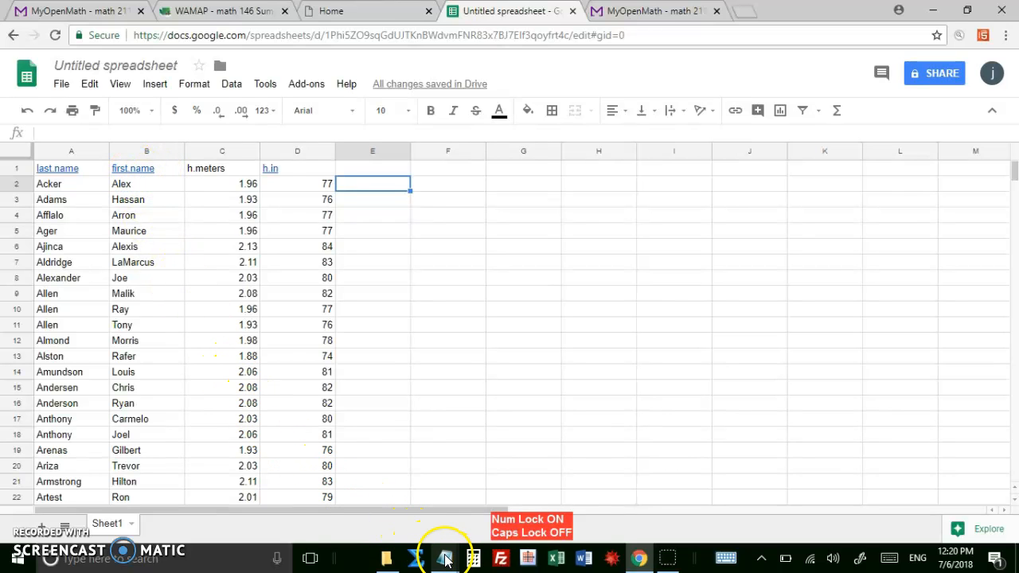
Read the normal probability plot instructions in the Notepad notes and return to the spreadsheet in Chrome.
{"action": "mouse_move", "coordinate": [445, 560]}
{"action": "left_click", "coordinate": [416, 519]}
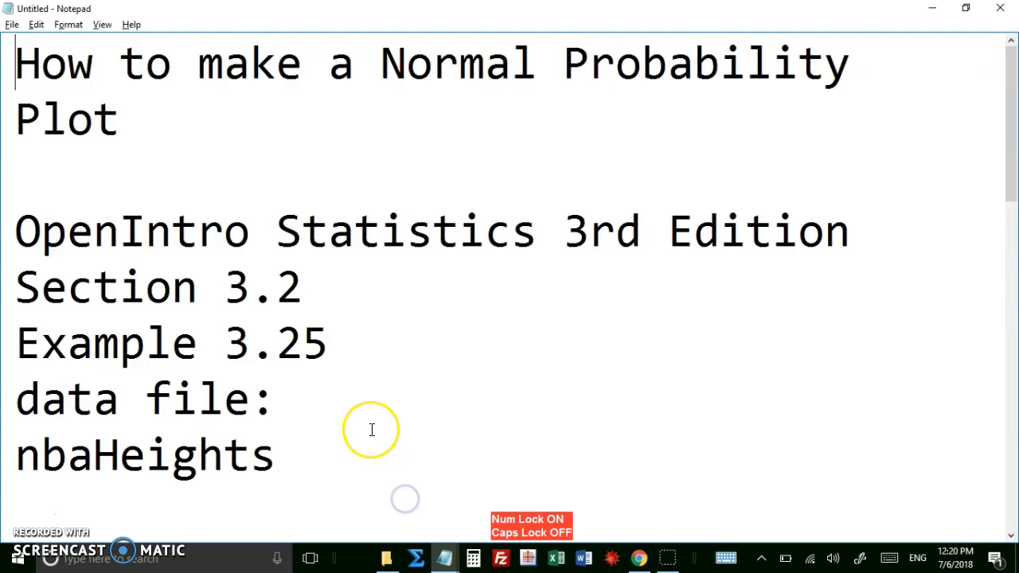
{"action": "scroll", "coordinate": [371, 430], "scroll_direction": "down", "scroll_amount": 3}
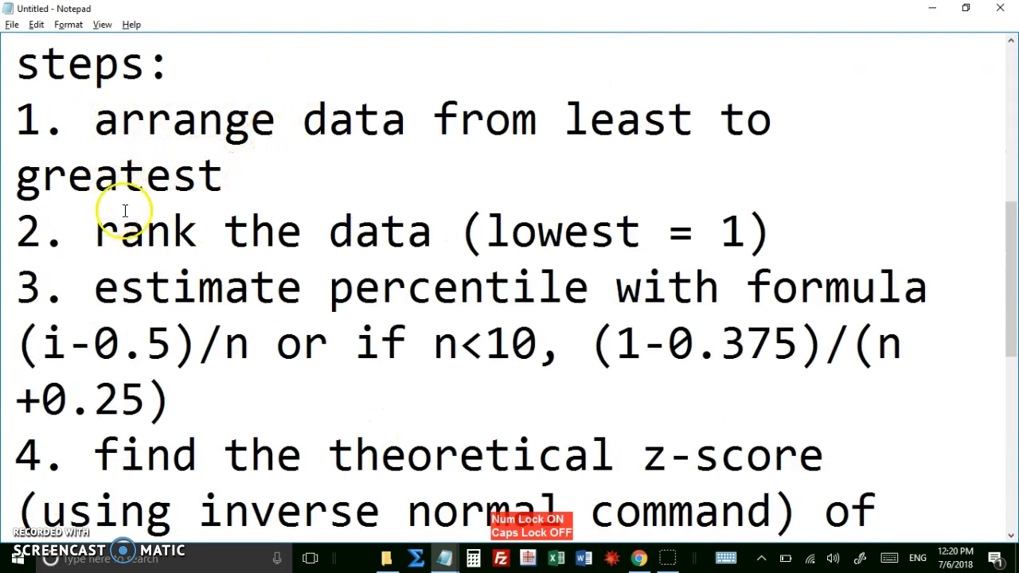
{"action": "left_click", "coordinate": [639, 560]}
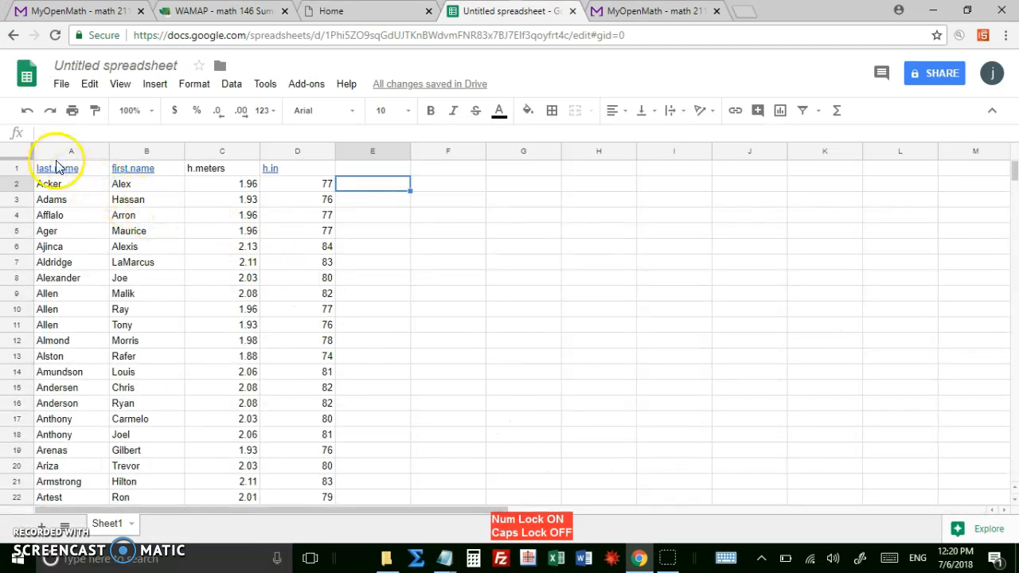
Sort the range A1:D436 by h.in in ascending order, treating the first row as a header.
{"action": "left_click_drag", "start_coordinate": [87, 168], "coordinate": [300, 168]}
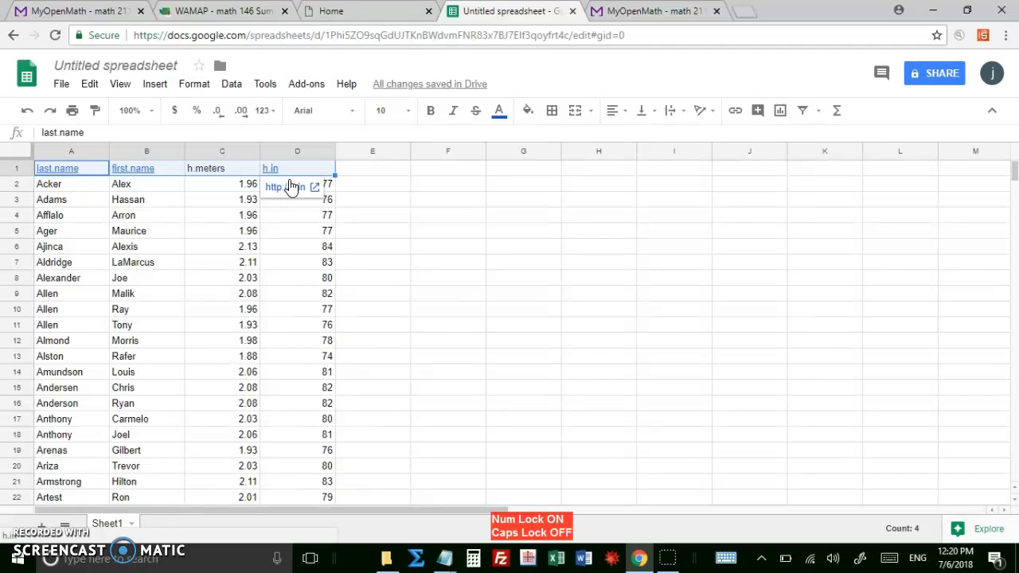
{"action": "key", "text": "ctrl+shift+Down"}
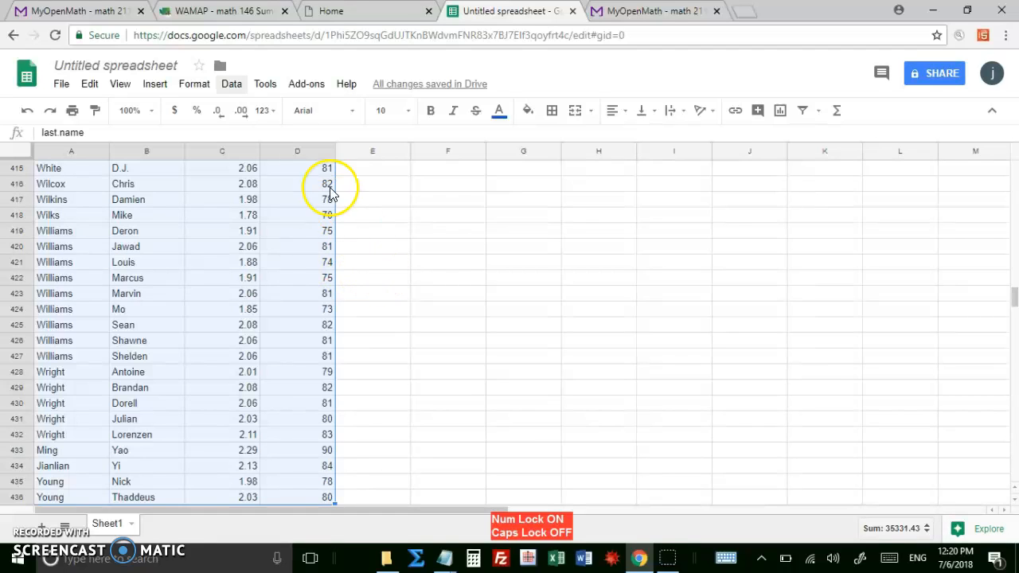
{"action": "left_click", "coordinate": [225, 86]}
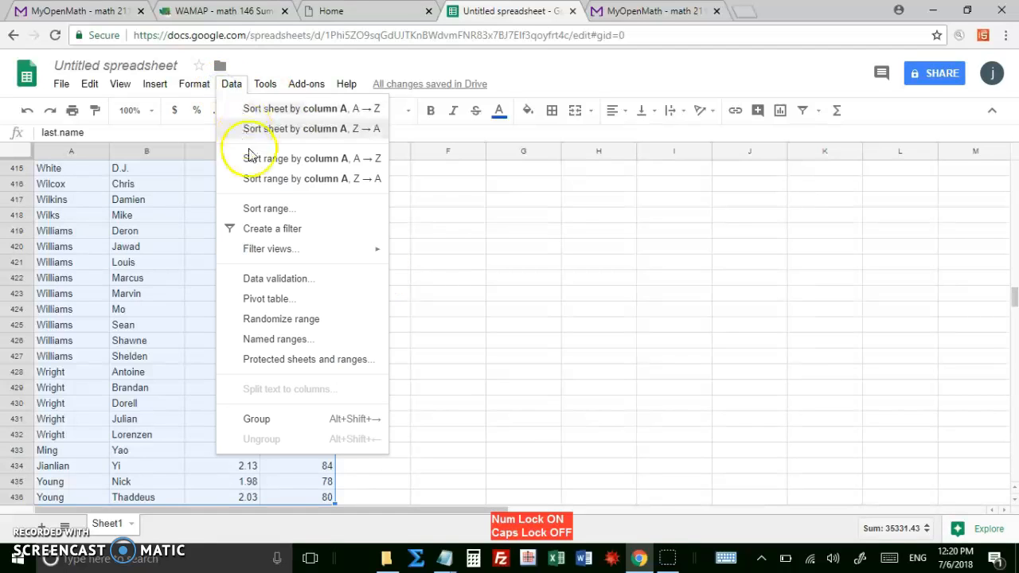
{"action": "left_click", "coordinate": [252, 210]}
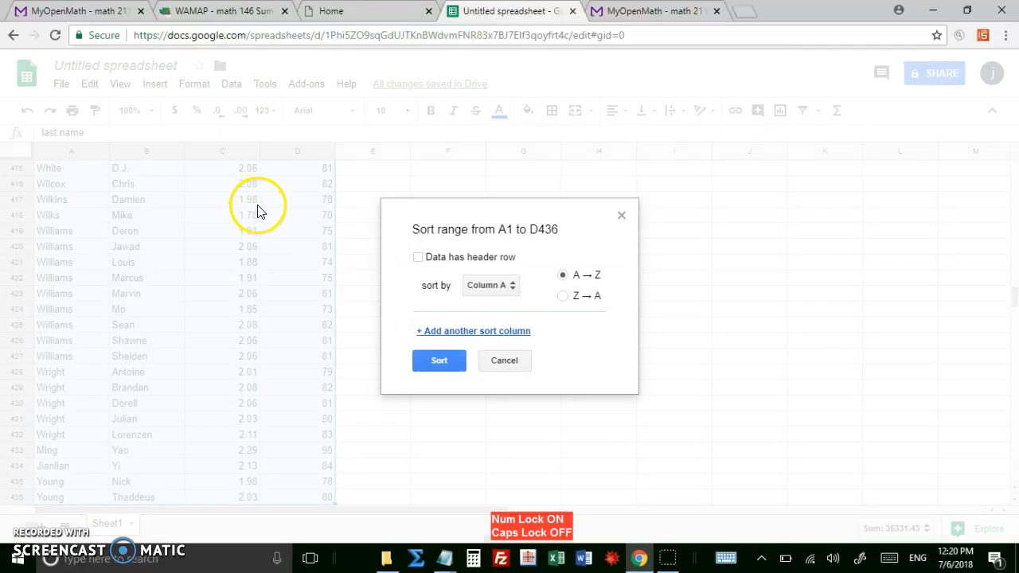
{"action": "left_click", "coordinate": [418, 258]}
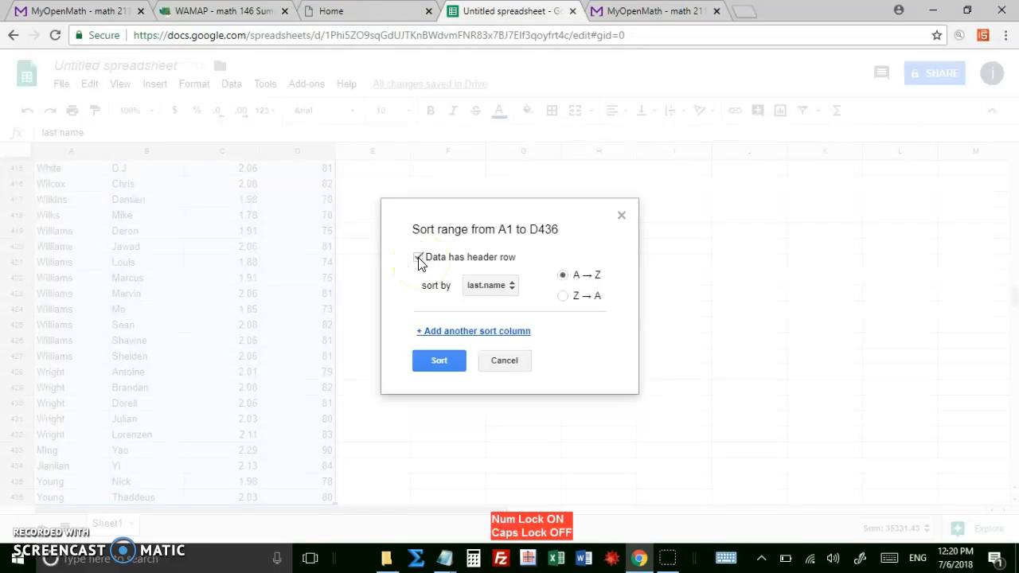
{"action": "left_click", "coordinate": [513, 288]}
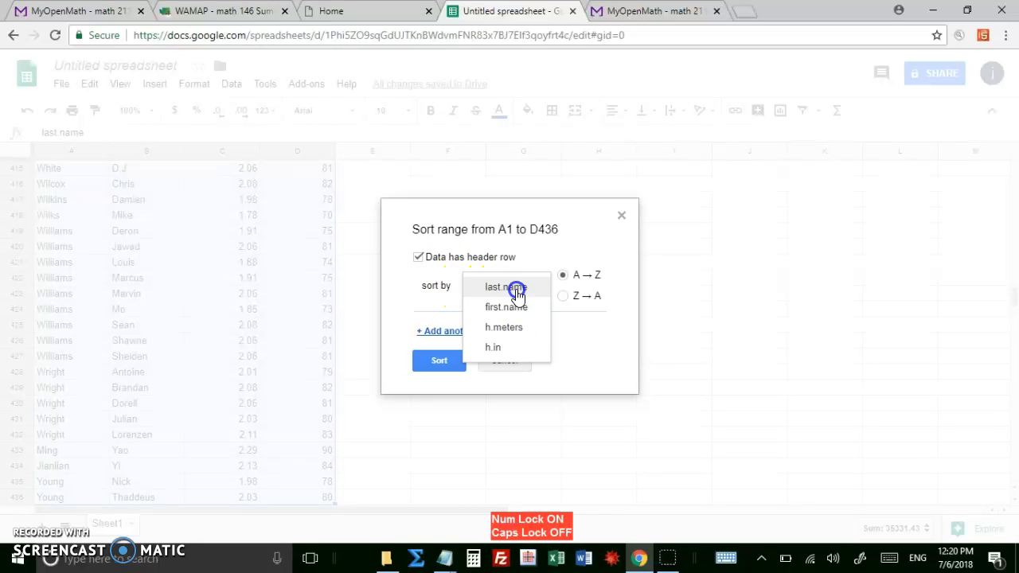
{"action": "left_click", "coordinate": [514, 349]}
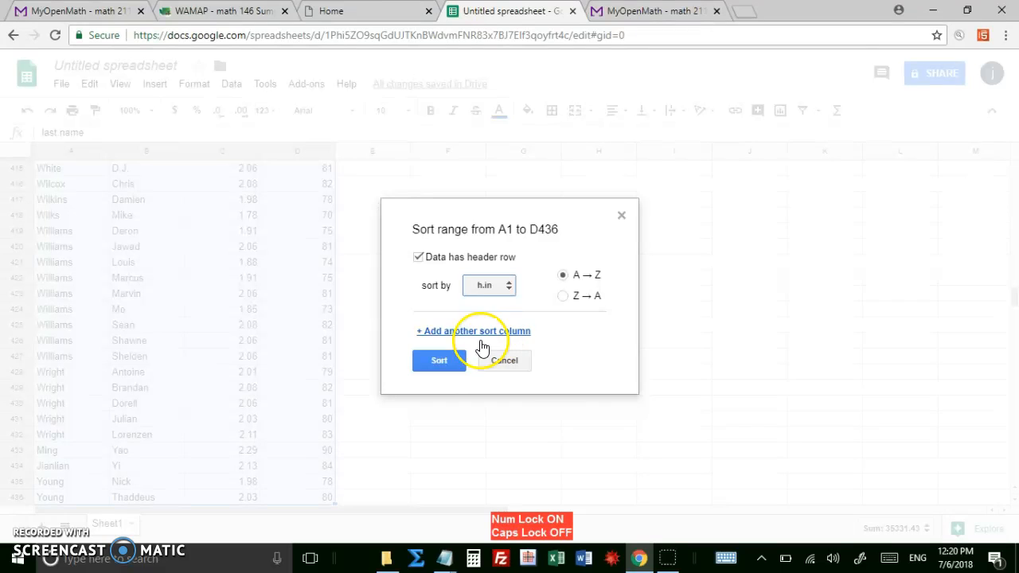
{"action": "left_click", "coordinate": [436, 361]}
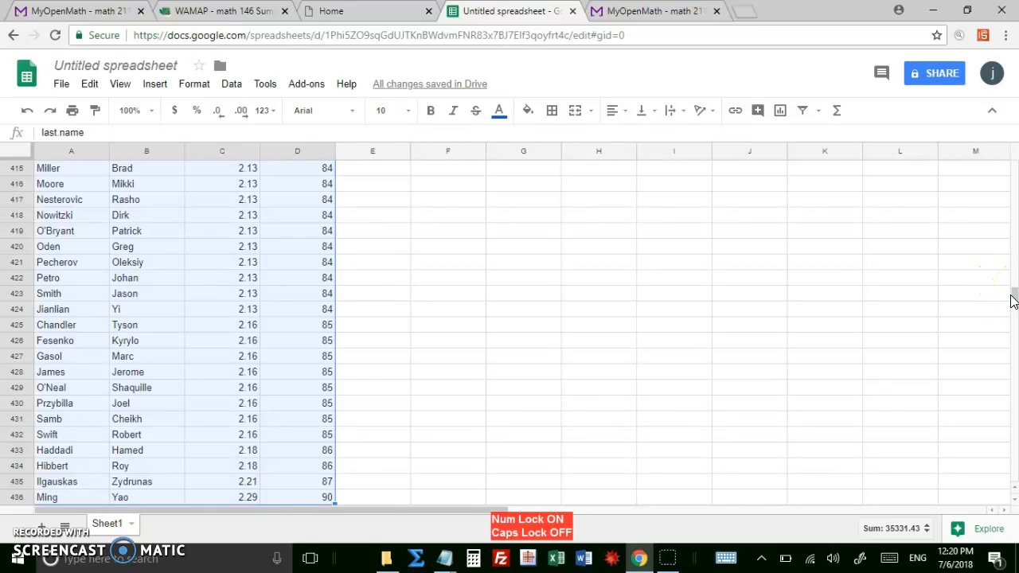
{"action": "type", "text": "0000000000000"}
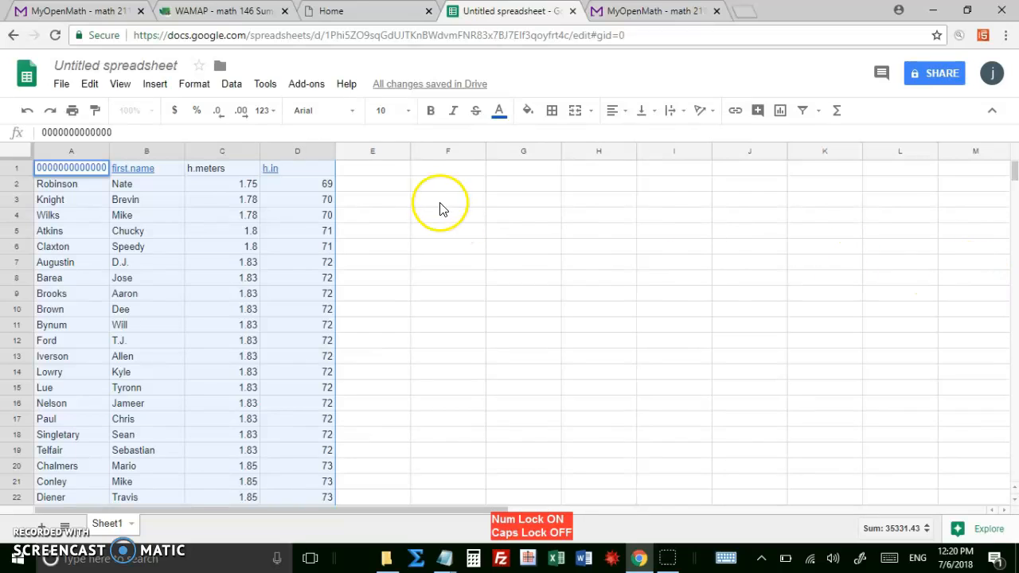
{"action": "left_click", "coordinate": [339, 184]}
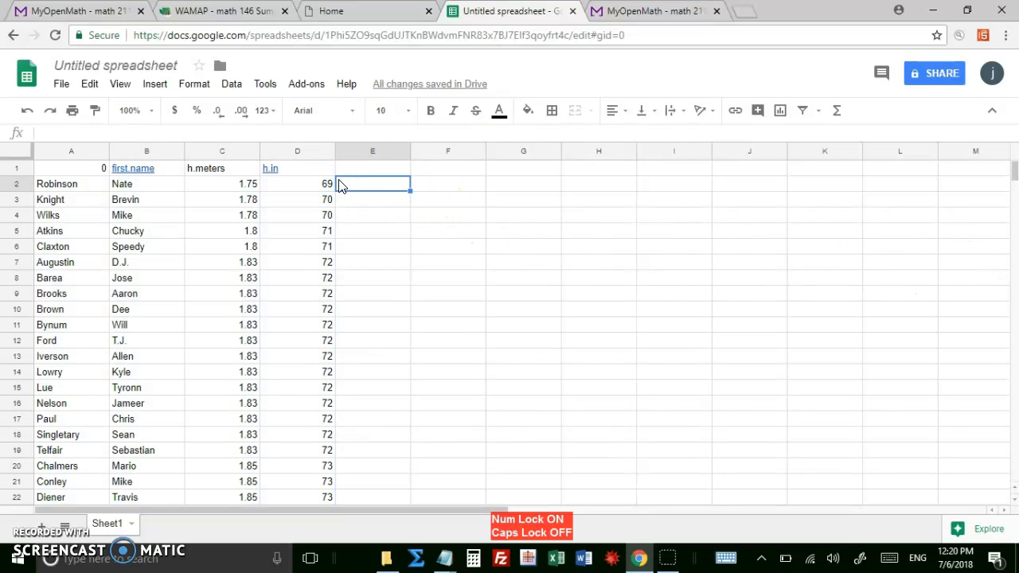
{"action": "key", "text": "Num_Lock"}
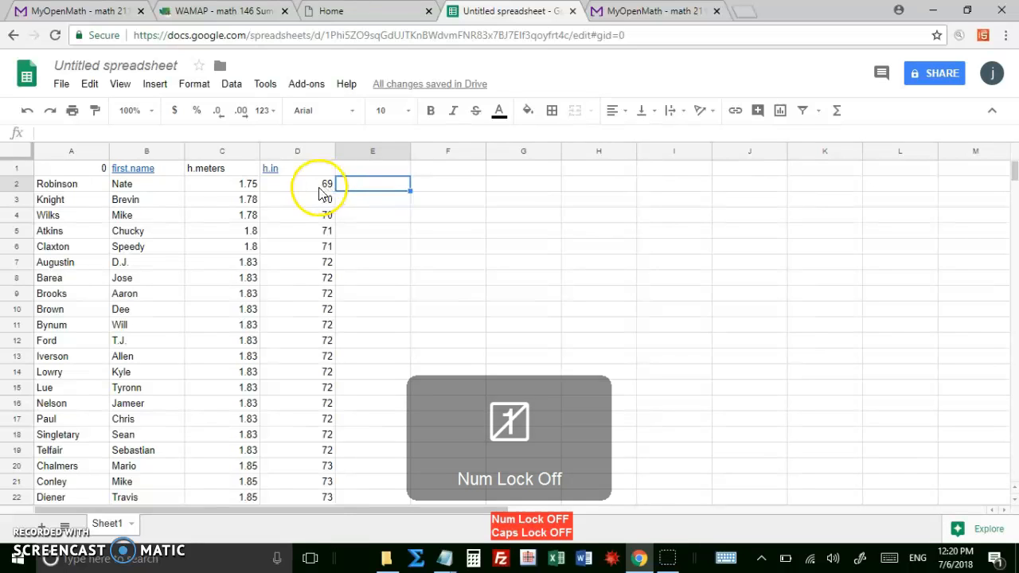
Set the header in cell A1 to "last name".
{"action": "left_click", "coordinate": [95, 170]}
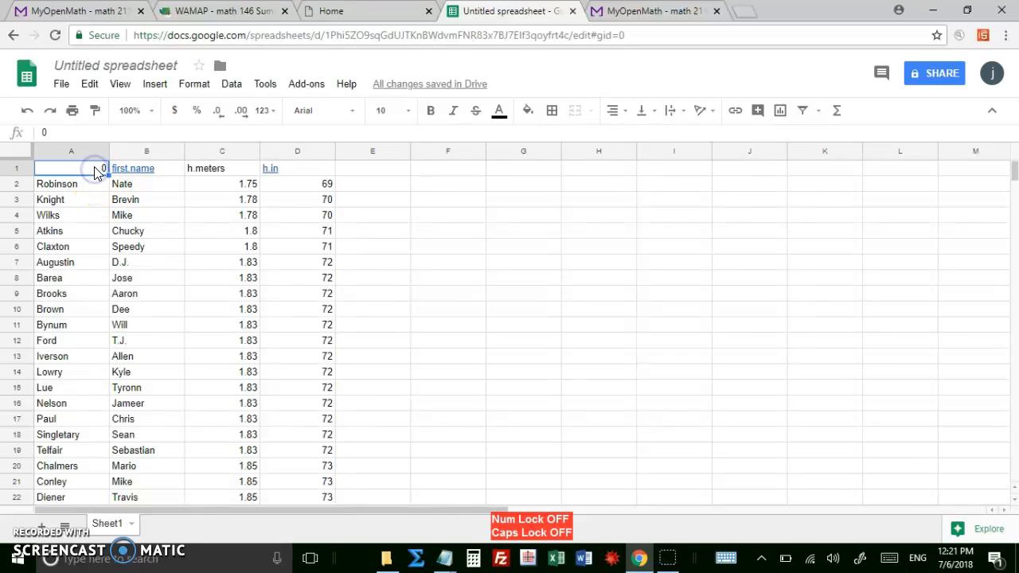
{"action": "type", "text": "last name"}
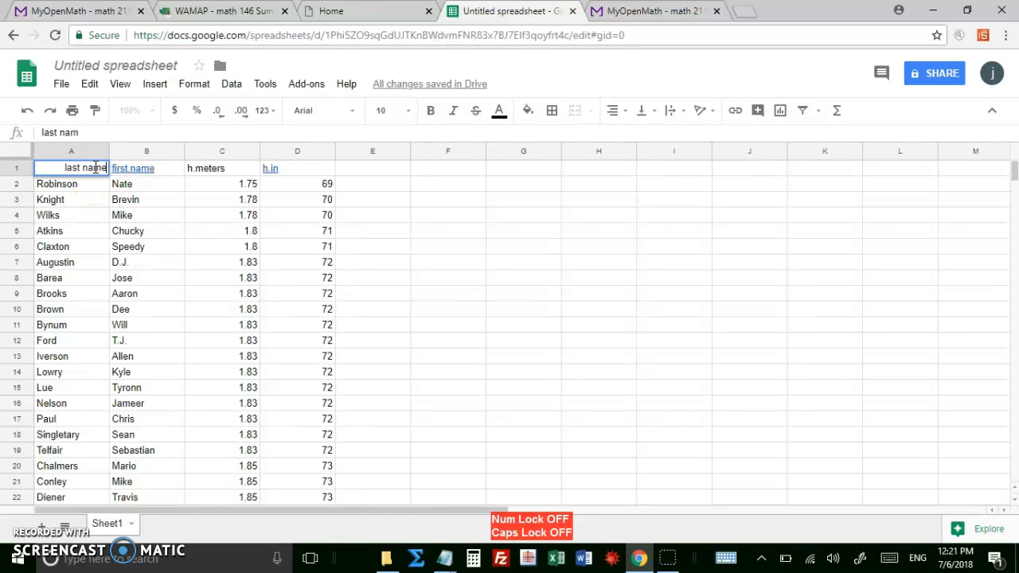
{"action": "key", "text": "Return"}
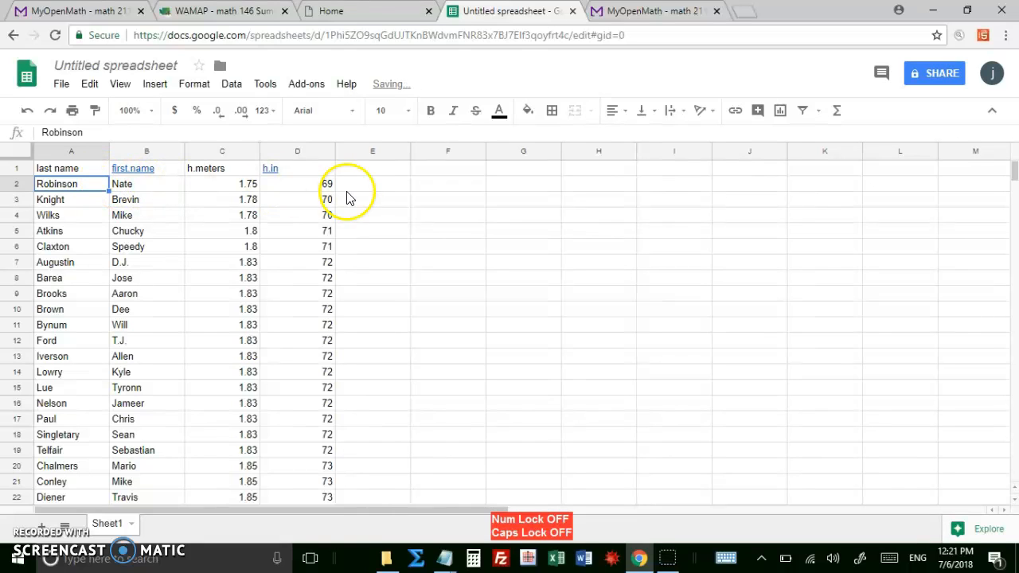
Check the sorted h.in column at its last row and return to its header.
{"action": "left_click", "coordinate": [318, 185]}
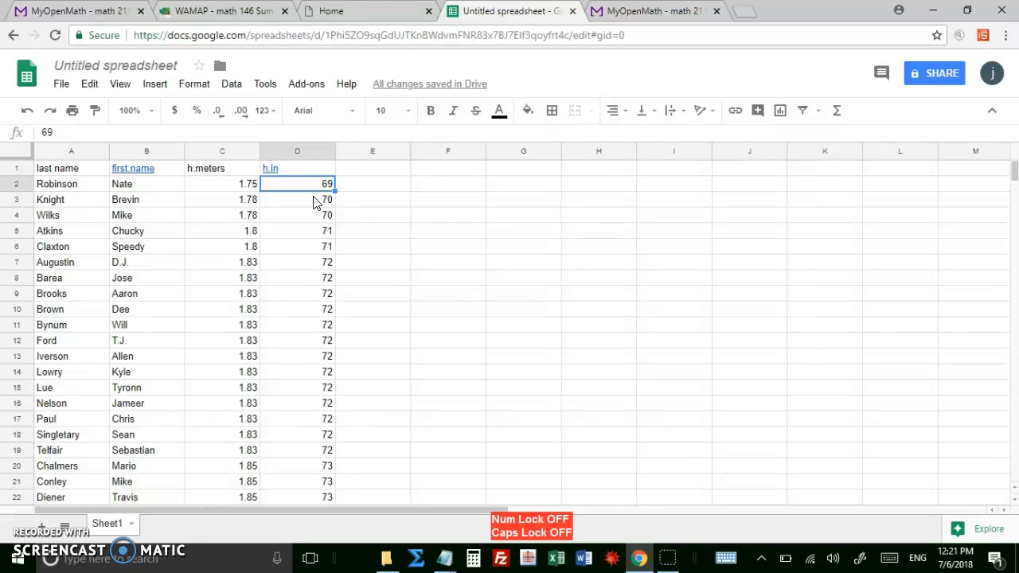
{"action": "key", "text": "ctrl+Down"}
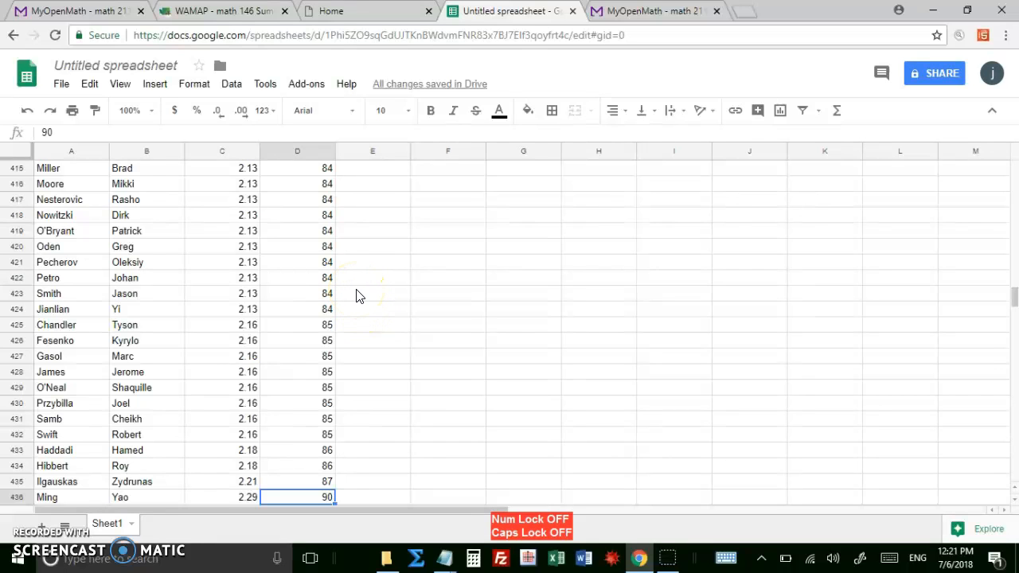
{"action": "key", "text": "ctrl+Up"}
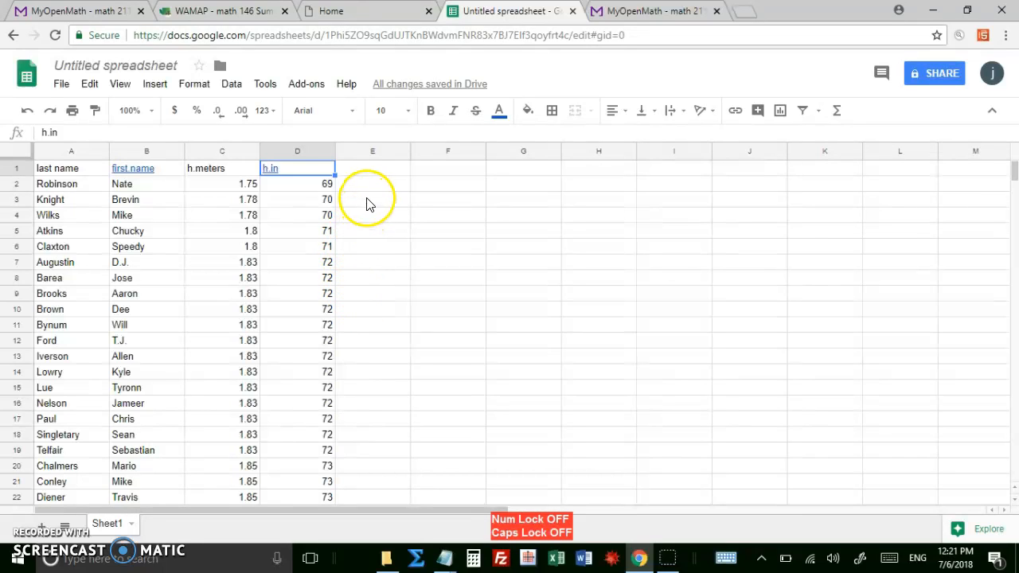
Add the header "rank" in E1 and enter 1 and 2 in E2 and E3.
{"action": "left_click", "coordinate": [367, 176]}
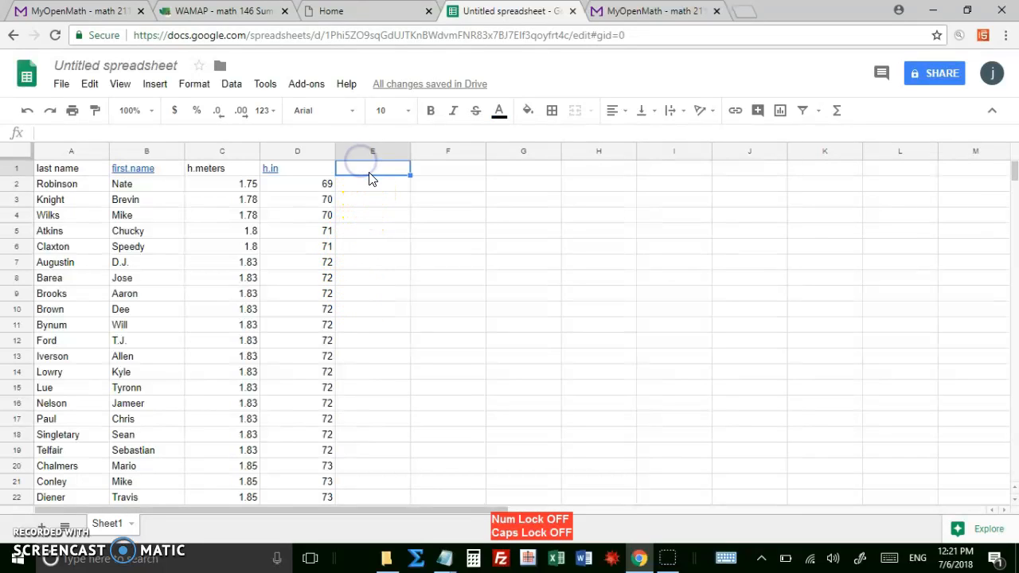
{"action": "double_click", "coordinate": [370, 172]}
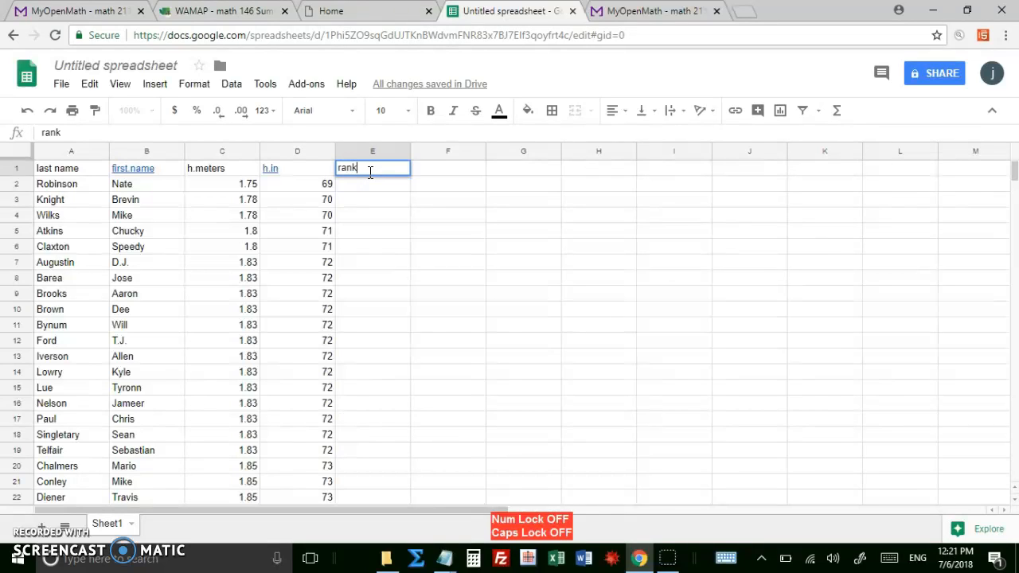
{"action": "left_click", "coordinate": [371, 179]}
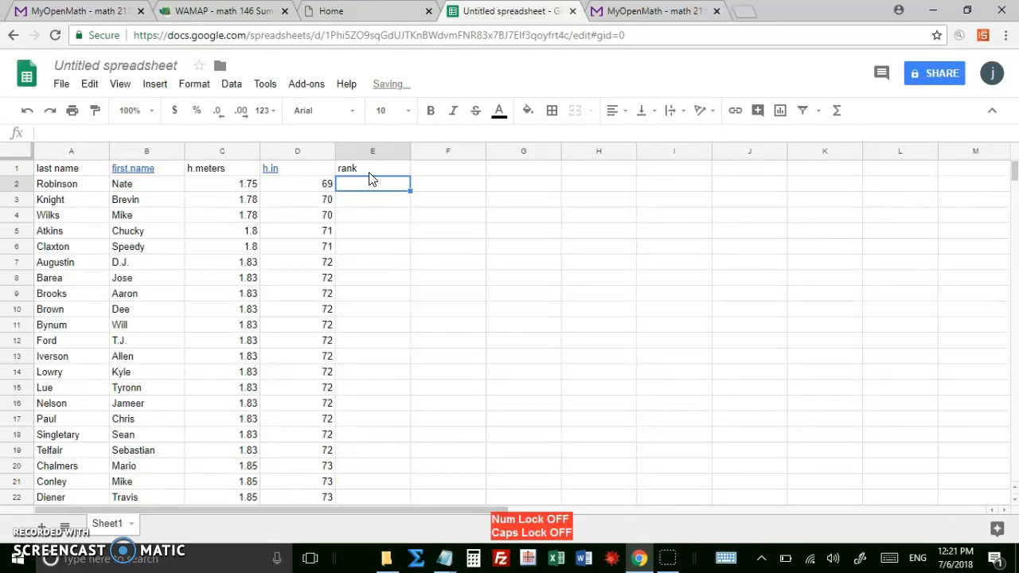
{"action": "type", "text": "1"}
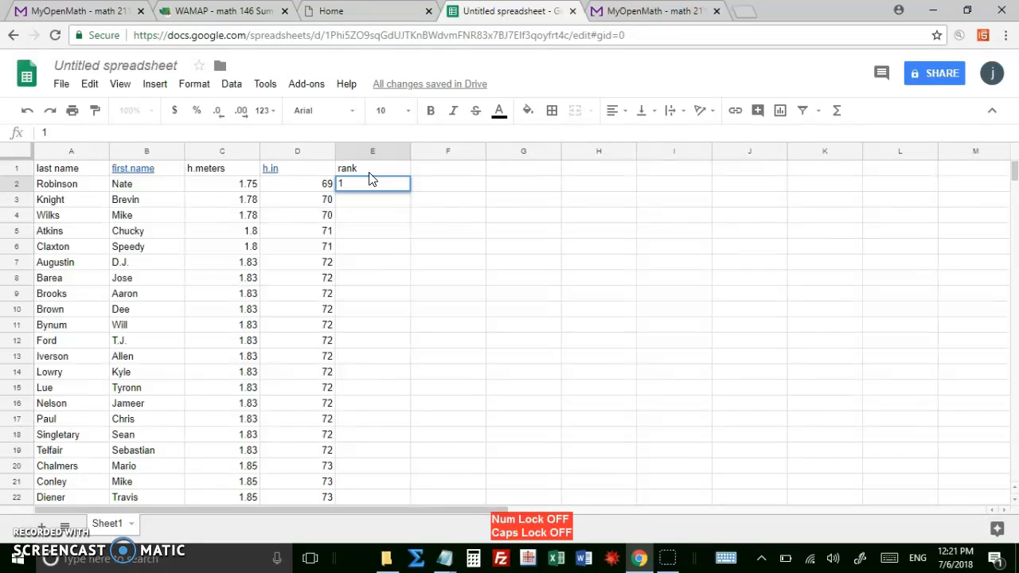
{"action": "key", "text": "Return"}
{"action": "type", "text": "2"}
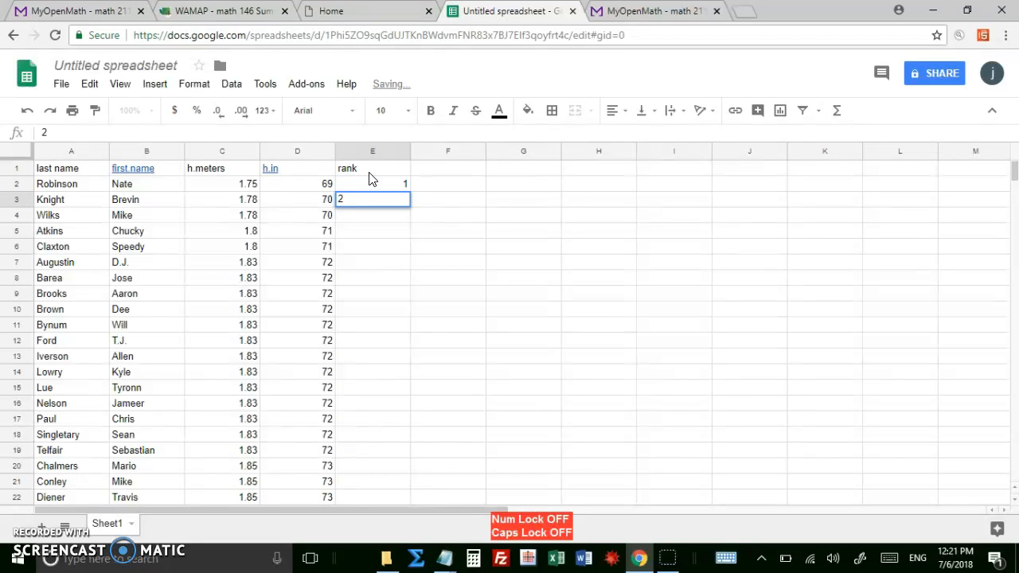
{"action": "key", "text": "Return"}
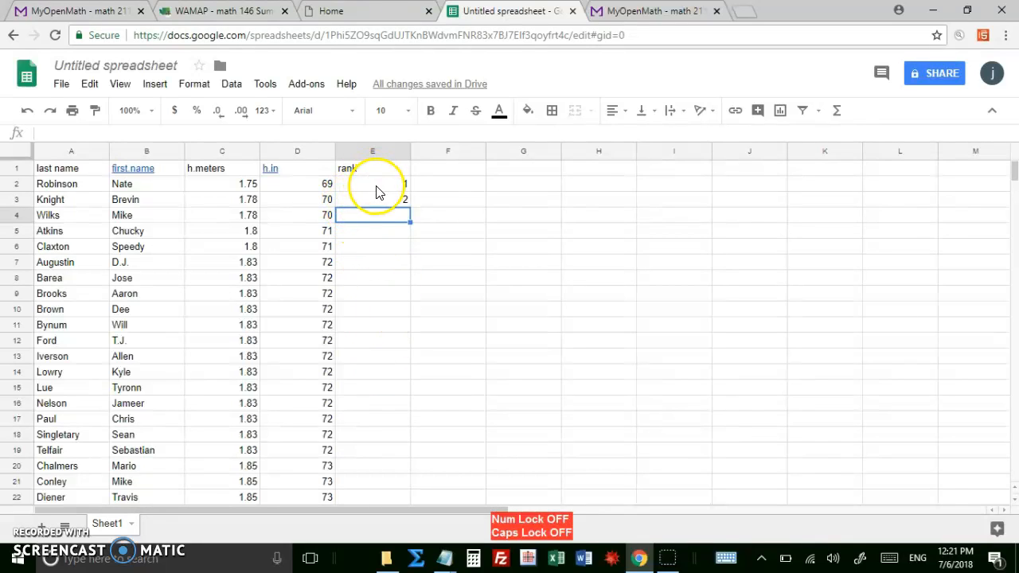
Extend the rank series from E2:E3 down column E for all the data rows.
{"action": "left_click", "coordinate": [378, 187]}
{"action": "left_click_drag", "start_coordinate": [378, 188], "coordinate": [379, 204]}
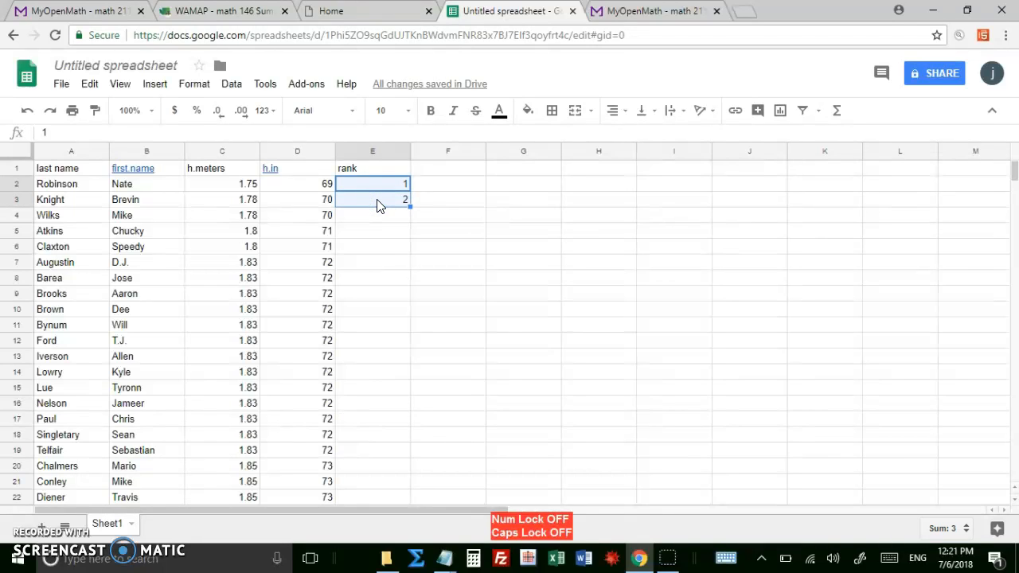
{"action": "left_click_drag", "start_coordinate": [406, 208], "coordinate": [407, 210]}
{"action": "double_click", "coordinate": [407, 206]}
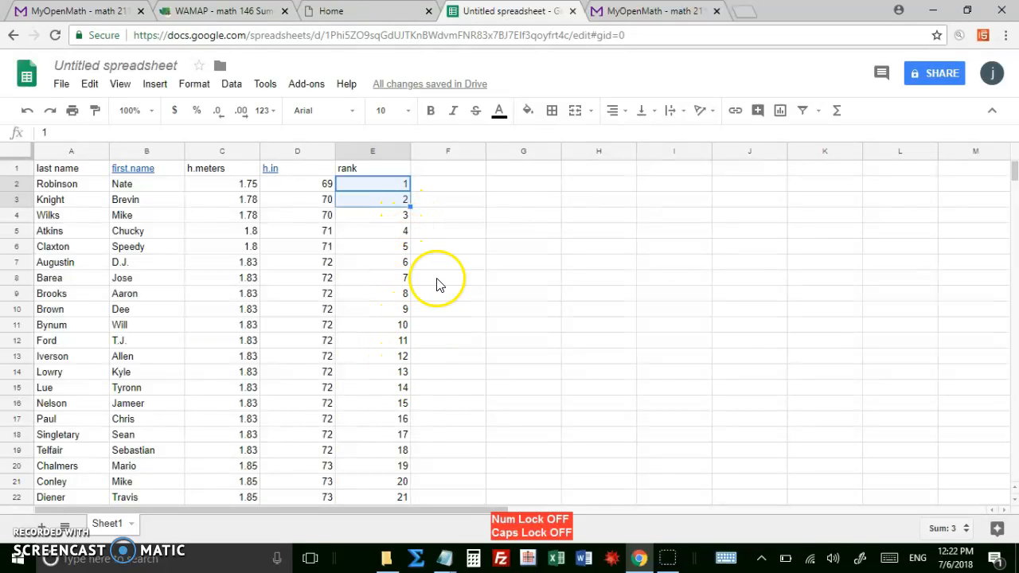
{"action": "left_click", "coordinate": [434, 188]}
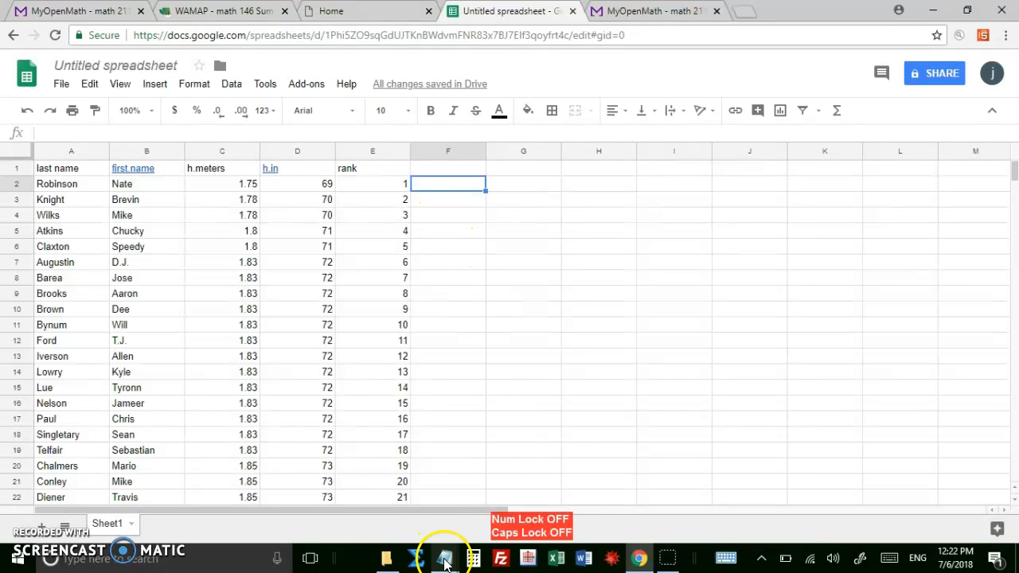
Review the percentile formula and theoretical z-score instructions in the Notepad notes, and return to the spreadsheet in Chrome.
{"action": "mouse_move", "coordinate": [446, 564]}
{"action": "left_click", "coordinate": [412, 501]}
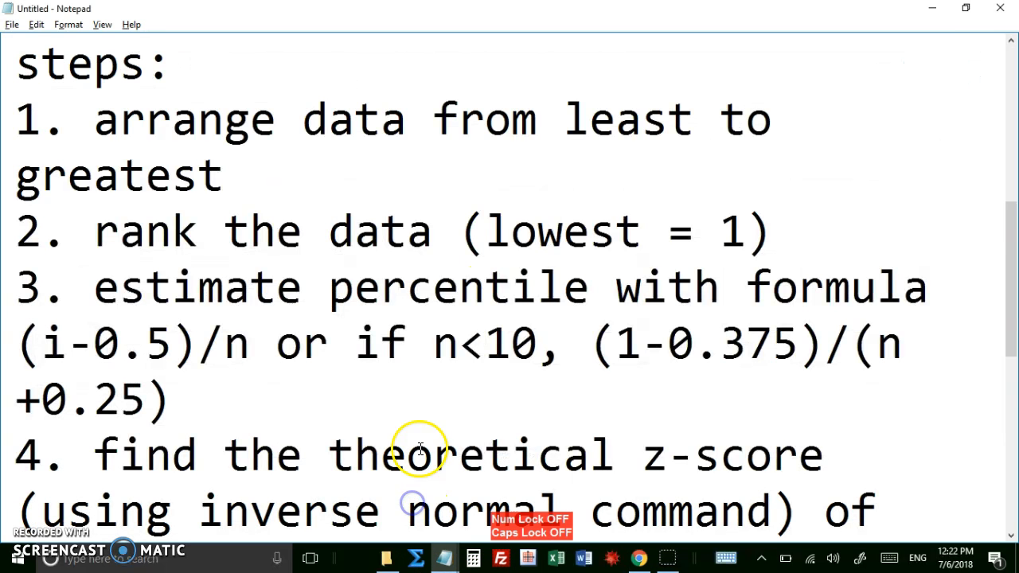
{"action": "scroll", "coordinate": [374, 338], "scroll_direction": "down", "scroll_amount": 1}
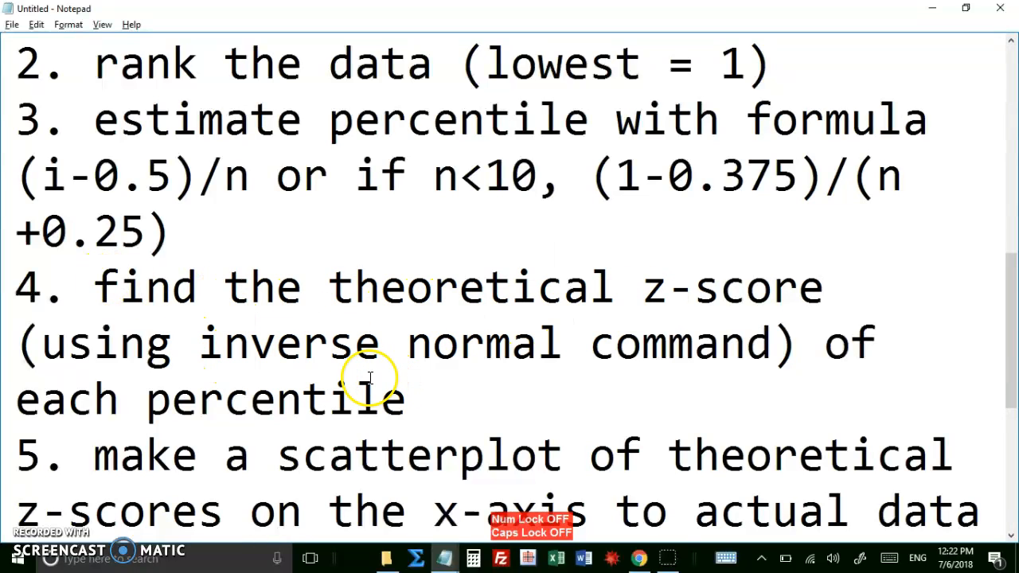
{"action": "left_click", "coordinate": [639, 558]}
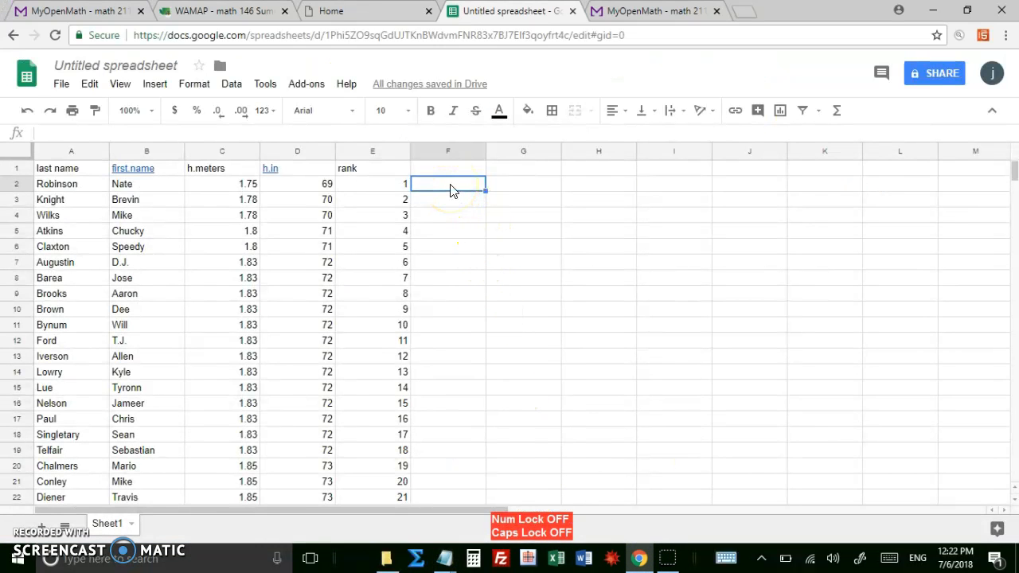
Add the header "percentile" in F1 and select cell F2 beneath it.
{"action": "type", "text": "="}
{"action": "key", "text": "Escape"}
{"action": "key", "text": "Up"}
{"action": "type", "text": "perc"}
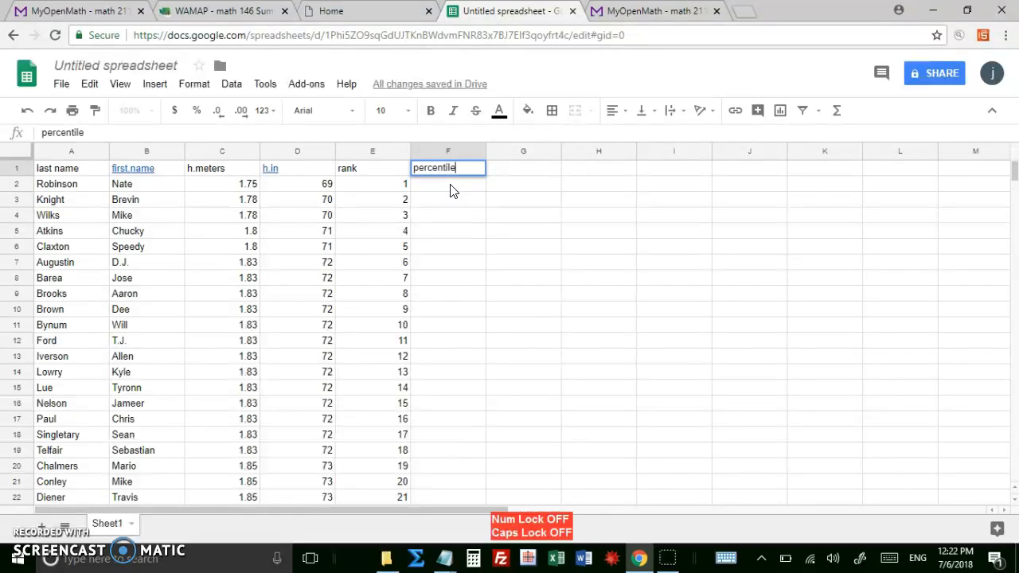
{"action": "key", "text": "Return"}
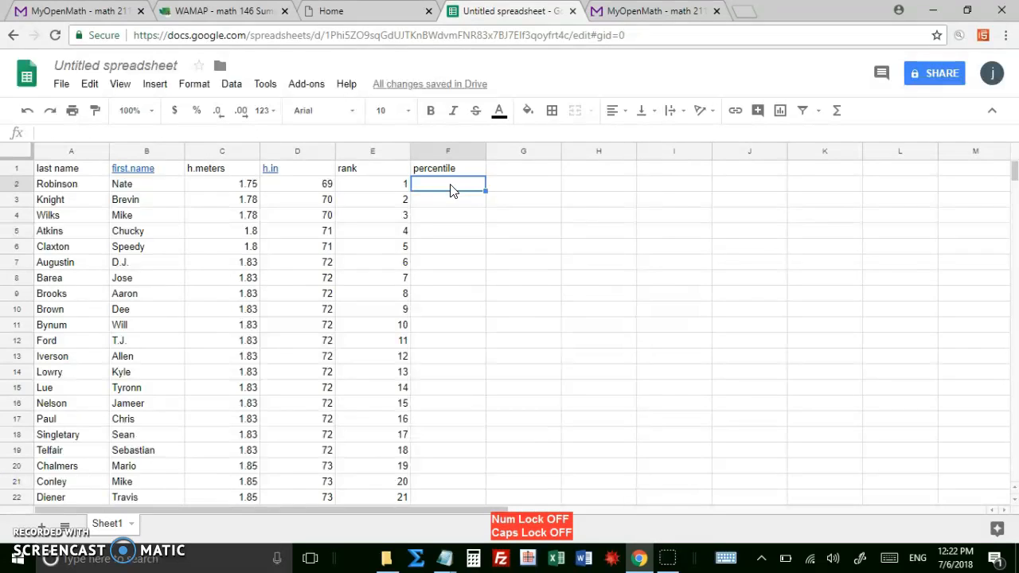
{"action": "left_click", "coordinate": [379, 185]}
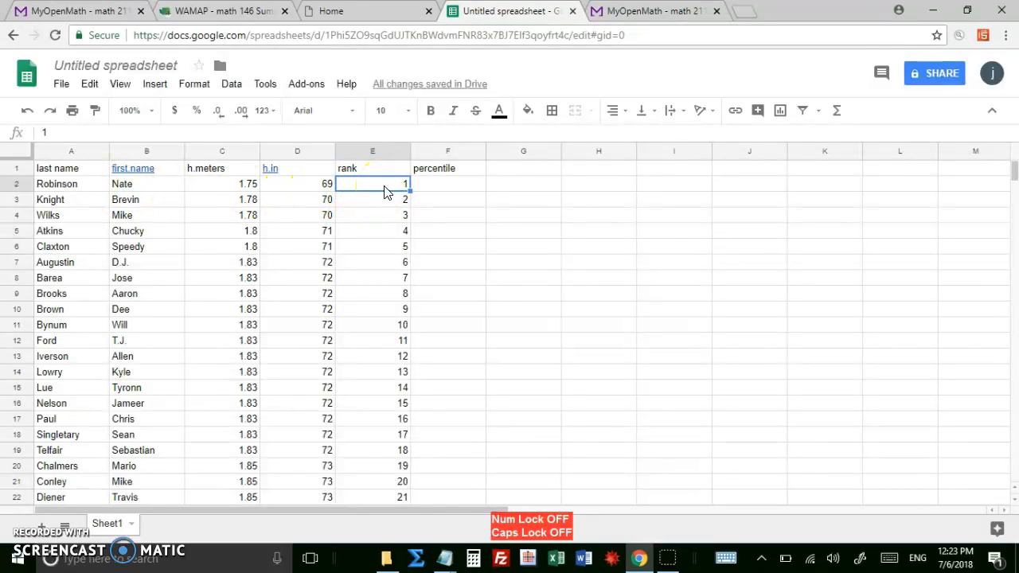
{"action": "left_click", "coordinate": [432, 187]}
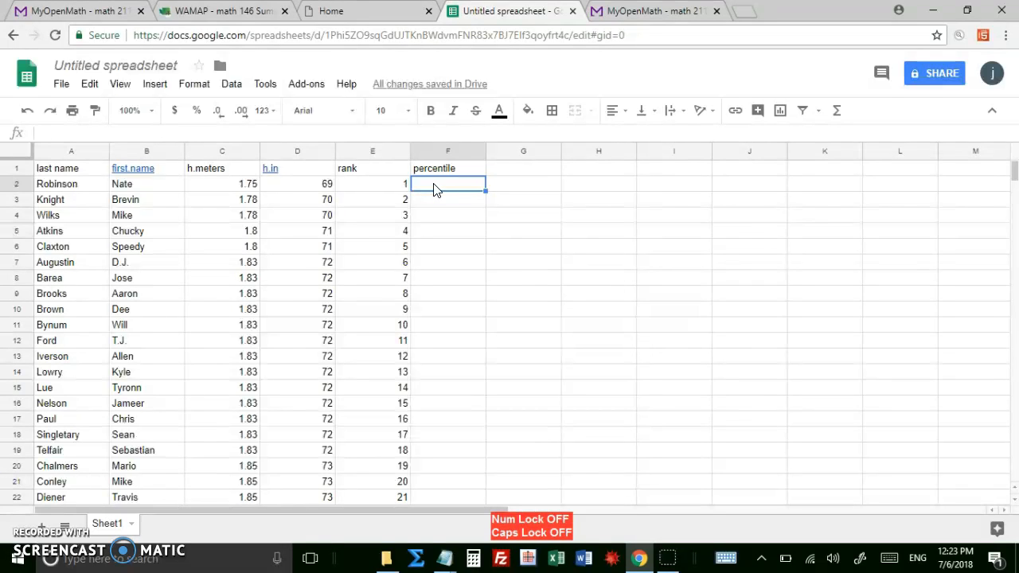
Enter the percentile formula =(E2-0.5)/435 in F2.
{"action": "type", "text": "="}
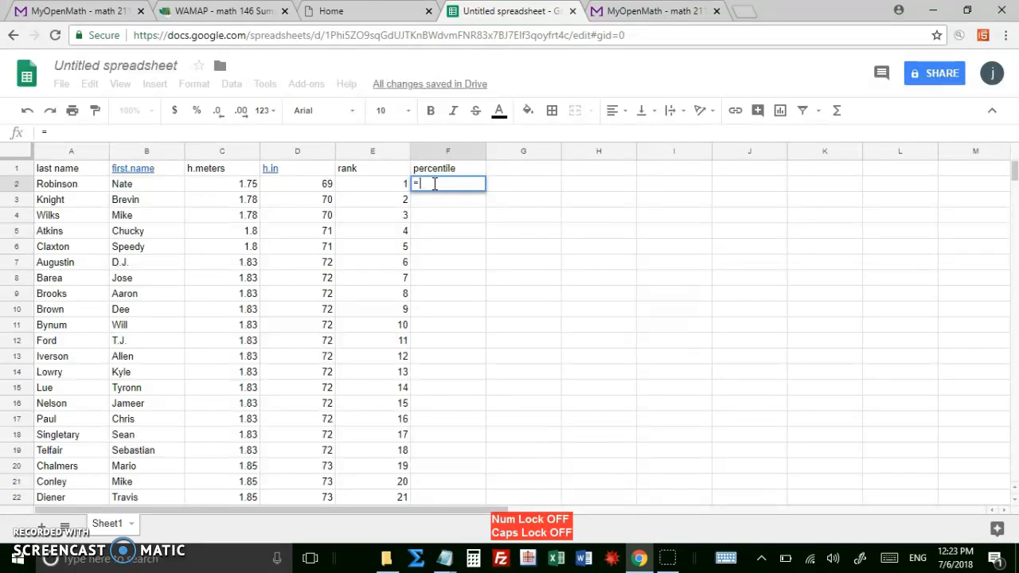
{"action": "type", "text": "(E2"}
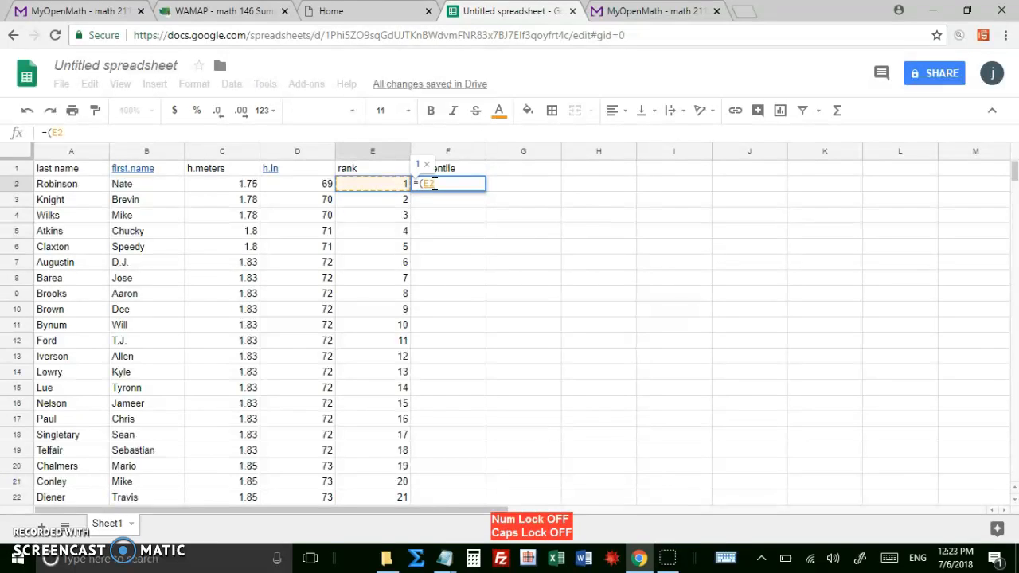
{"action": "type", "text": "-0"}
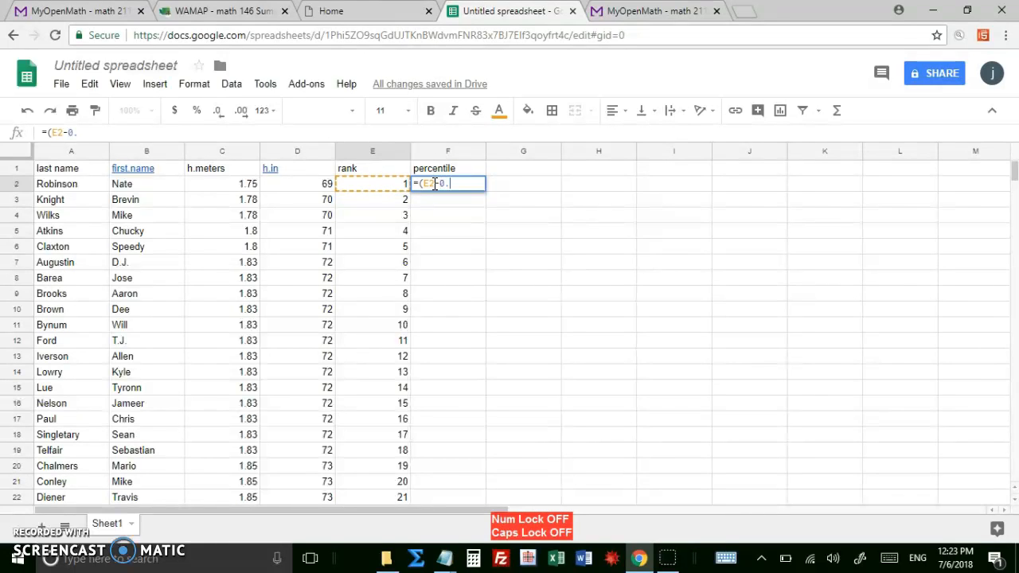
{"action": "type", "text": ".5)/"}
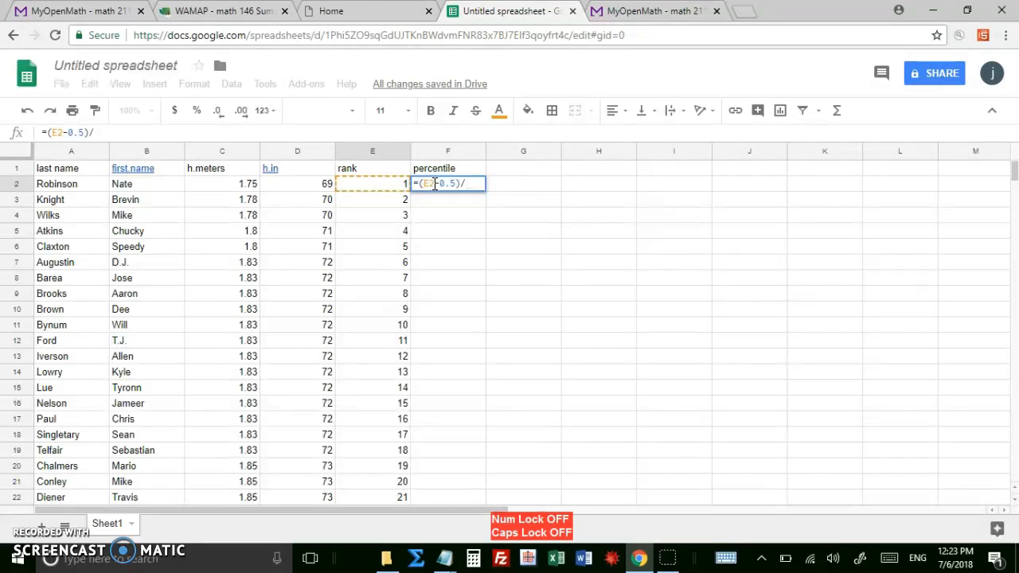
{"action": "type", "text": "435"}
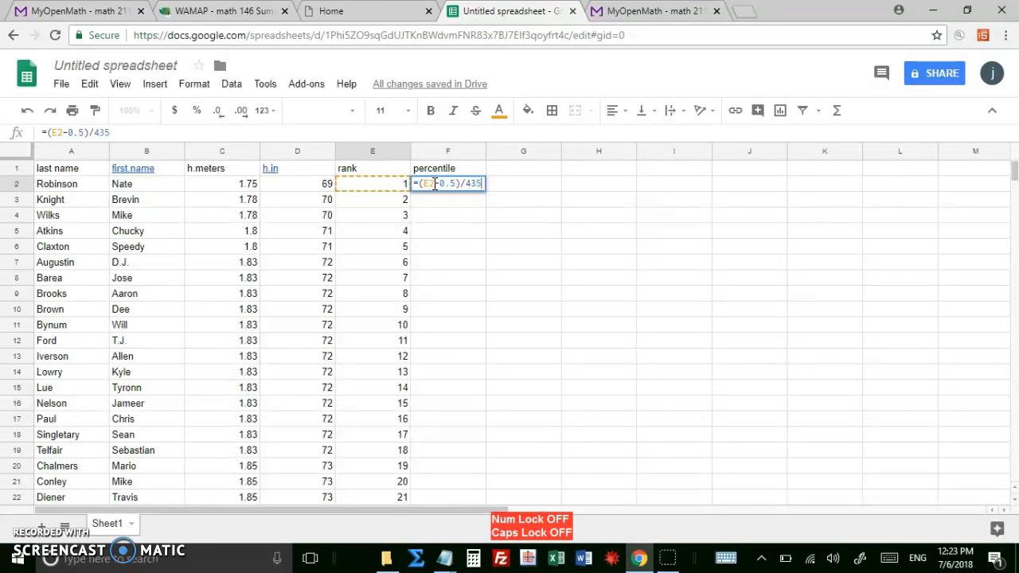
{"action": "key", "text": "Return"}
Fill the percentile formula from F2 down column F for all the data rows and check the column through its last row.
{"action": "left_click", "coordinate": [443, 197]}
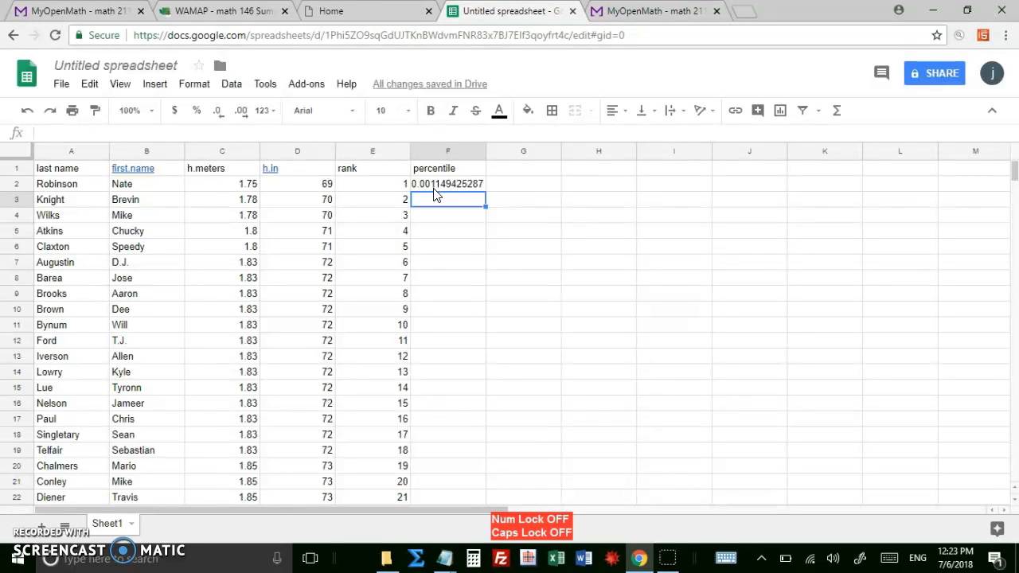
{"action": "left_click", "coordinate": [434, 184]}
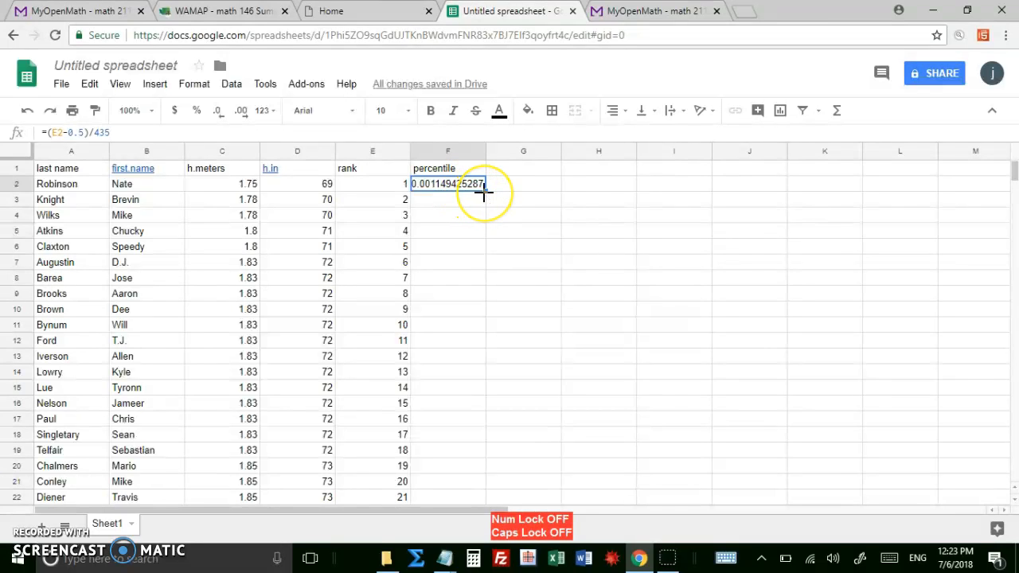
{"action": "left_click_drag", "start_coordinate": [484, 192], "coordinate": [484, 195]}
{"action": "left_click", "coordinate": [479, 192]}
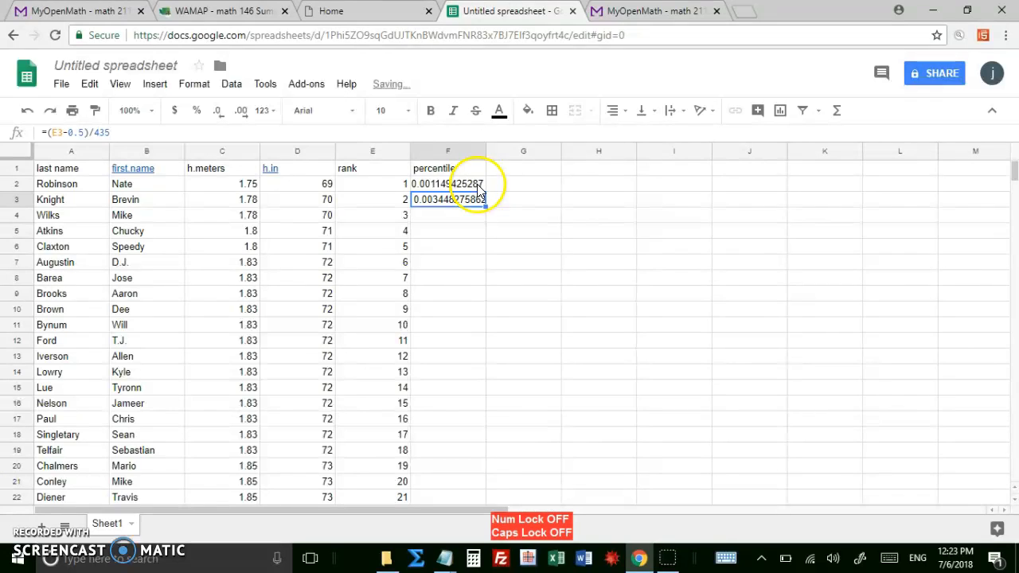
{"action": "left_click_drag", "start_coordinate": [484, 207], "coordinate": [485, 208]}
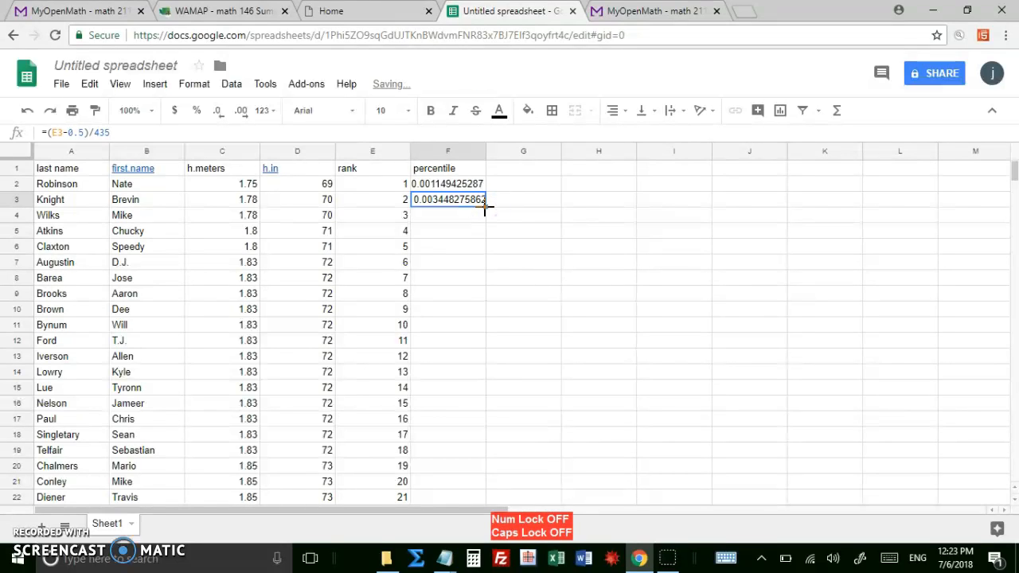
{"action": "double_click", "coordinate": [483, 207]}
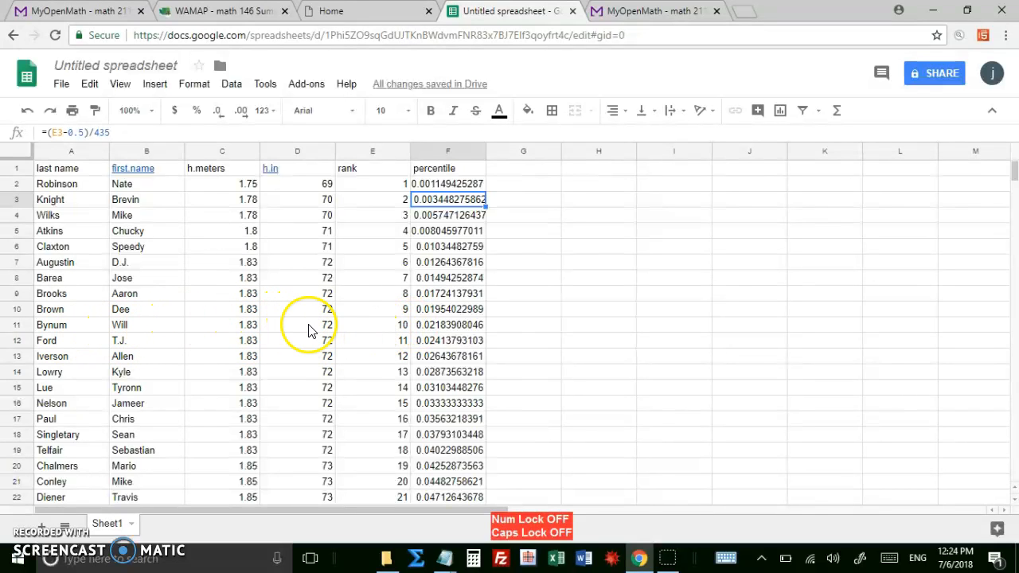
{"action": "left_click", "coordinate": [438, 326]}
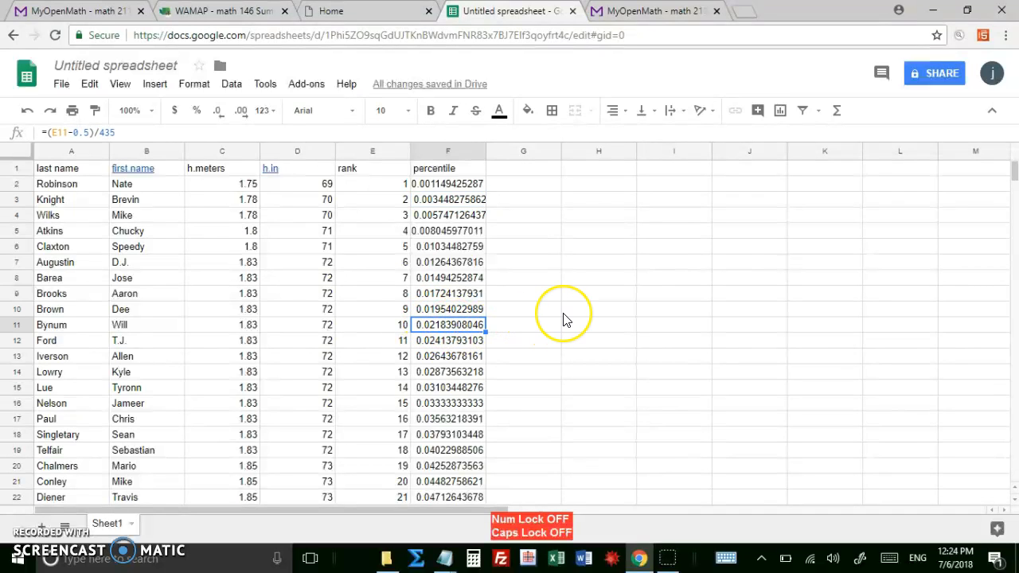
{"action": "scroll", "coordinate": [563, 319], "scroll_direction": "down", "scroll_amount": 2}
{"action": "scroll", "coordinate": [566, 319], "scroll_direction": "down", "scroll_amount": 1}
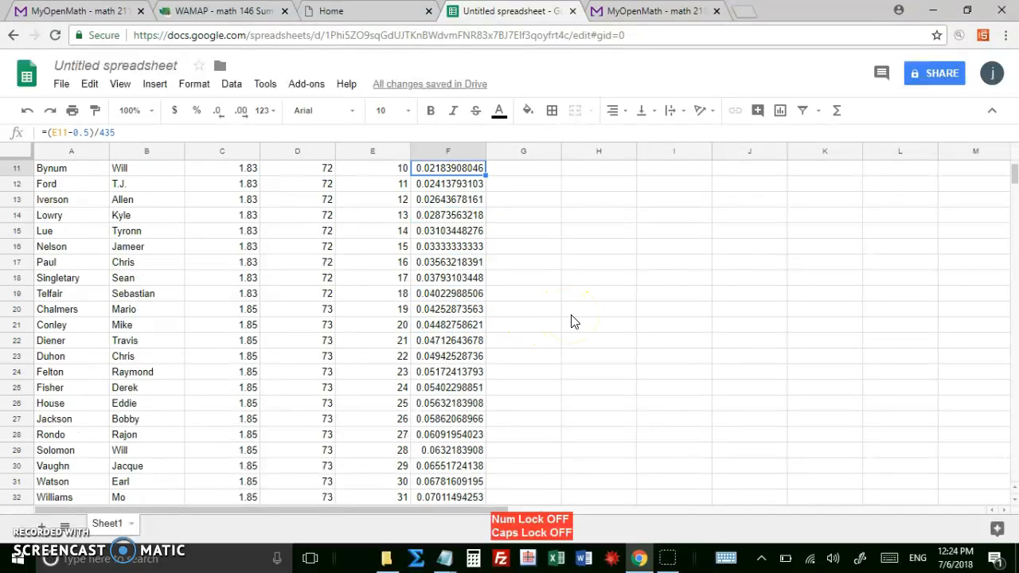
{"action": "key", "text": "ctrl+Down"}
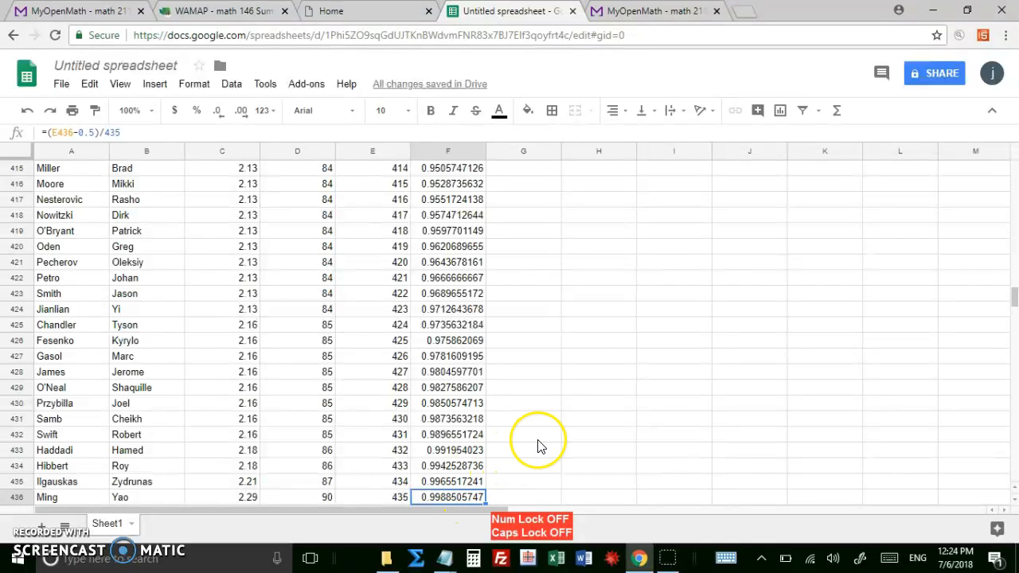
{"action": "scroll", "coordinate": [538, 445], "scroll_direction": "up", "scroll_amount": 8}
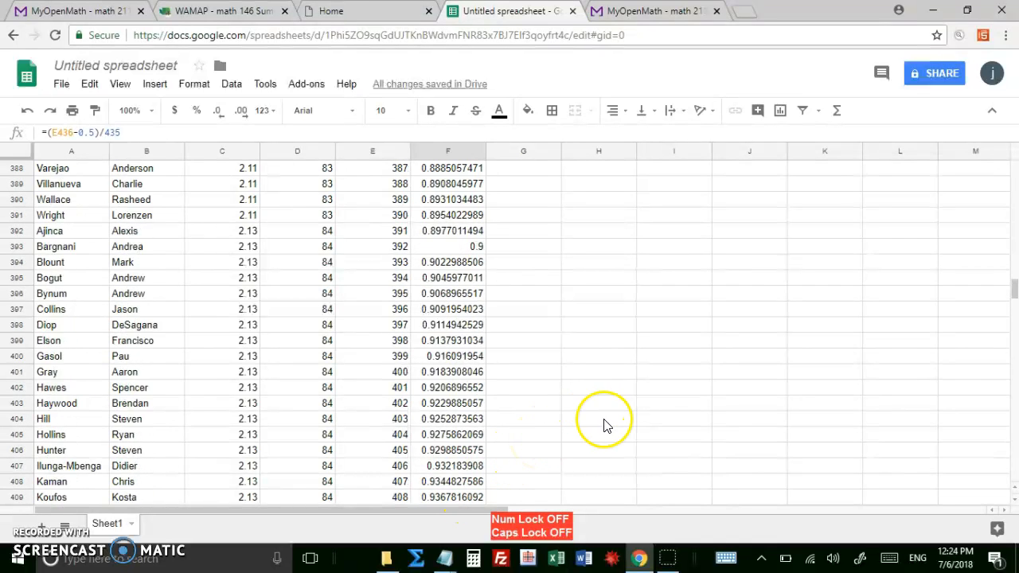
Add the header "z-scores" in G1.
{"action": "left_click_drag", "start_coordinate": [1014, 292], "coordinate": [1000, 147]}
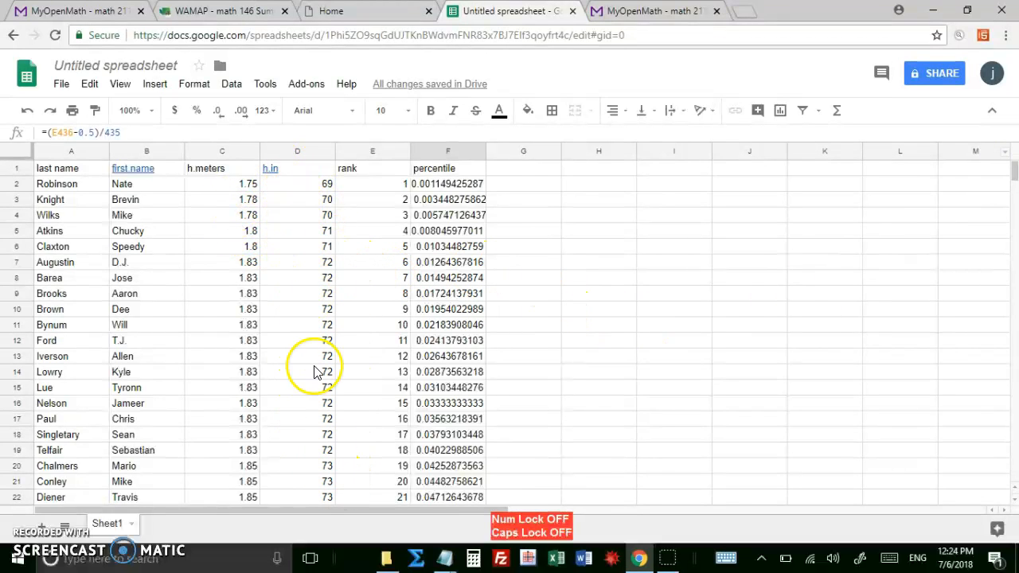
{"action": "left_click", "coordinate": [518, 168]}
{"action": "type", "text": "z-scores"}
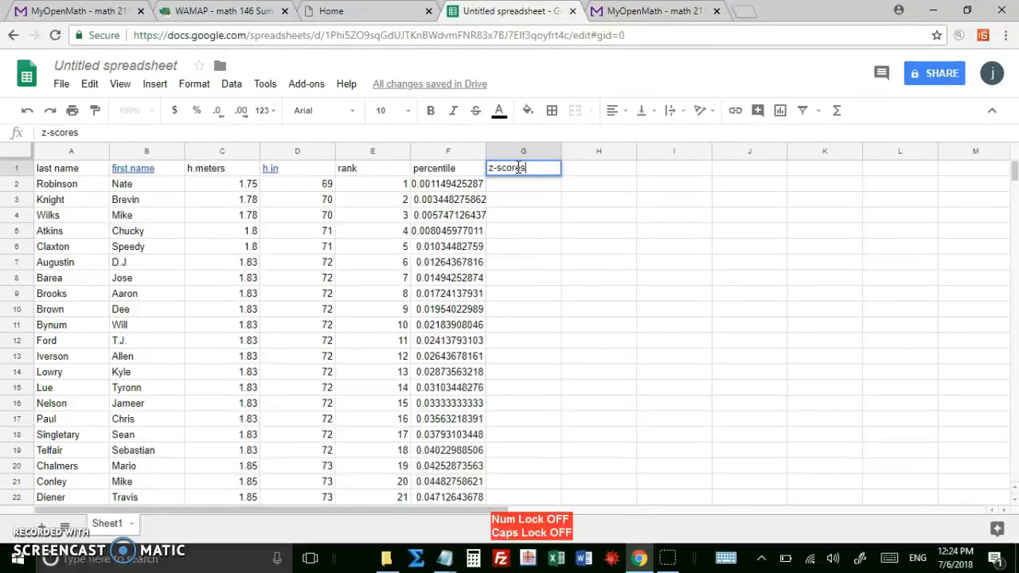
{"action": "key", "text": "Return"}
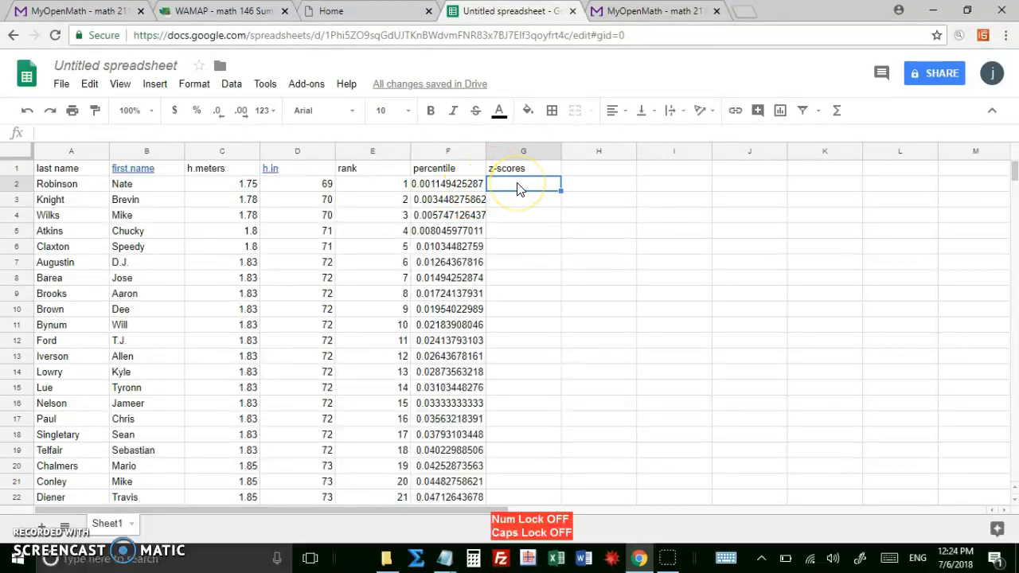
Enter the inverse normal formula =norminv(F2,0,1) in G2, using mean 0 and standard deviation 1.
{"action": "type", "text": "=norm"}
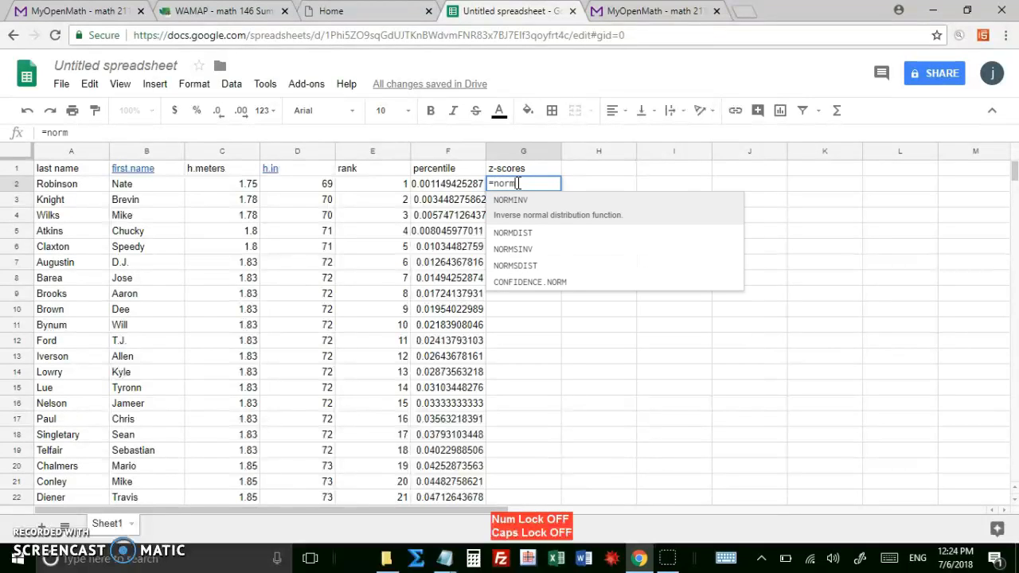
{"action": "type", "text": "inv"}
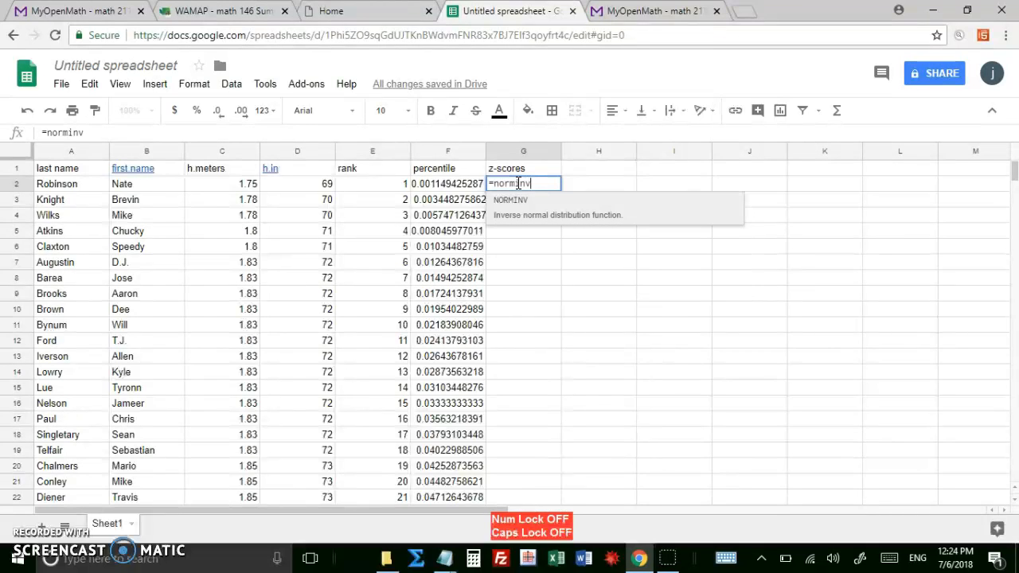
{"action": "type", "text": "("}
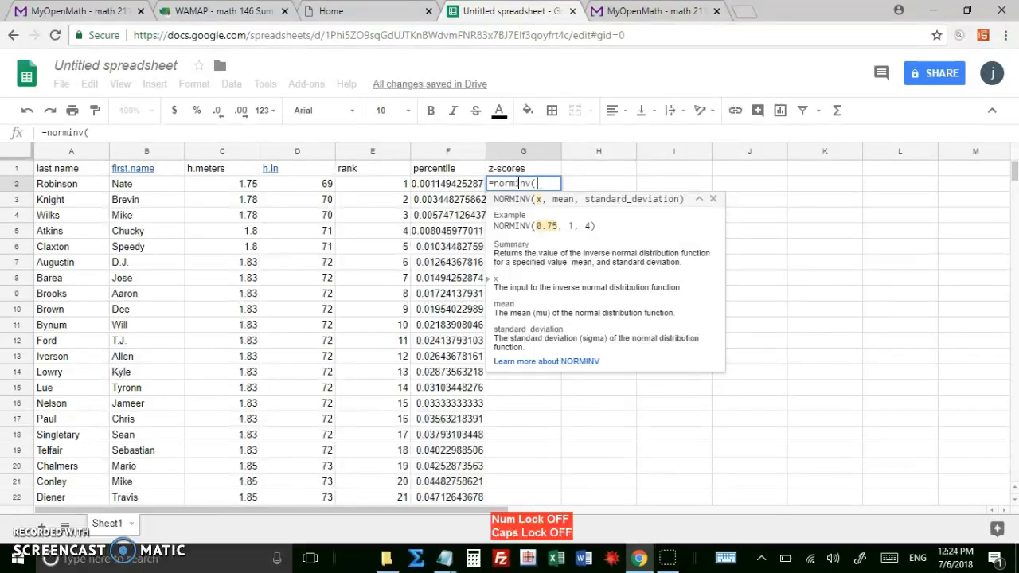
{"action": "left_click", "coordinate": [470, 187]}
{"action": "type", "text": ",0"}
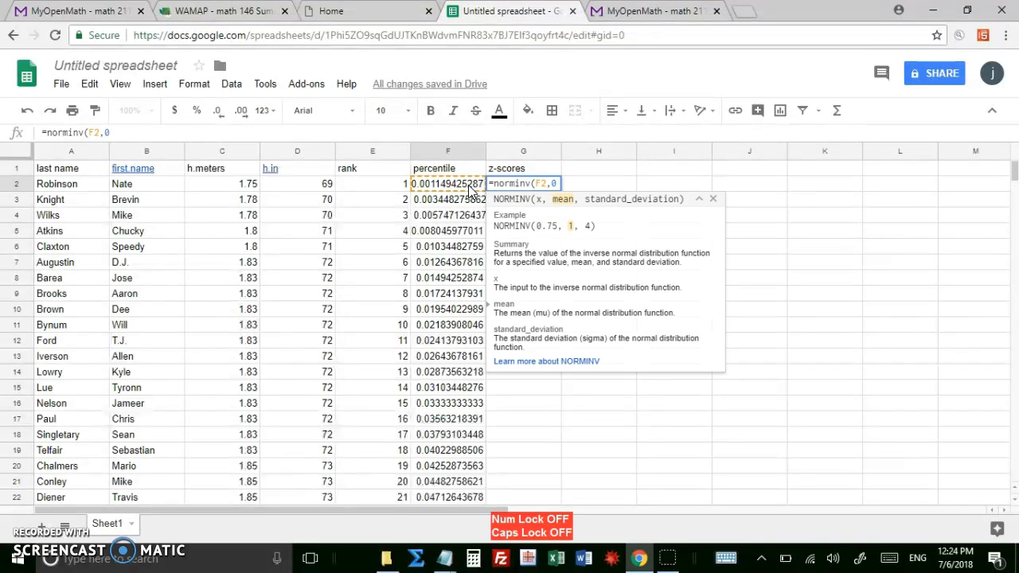
{"action": "type", "text": ",1)"}
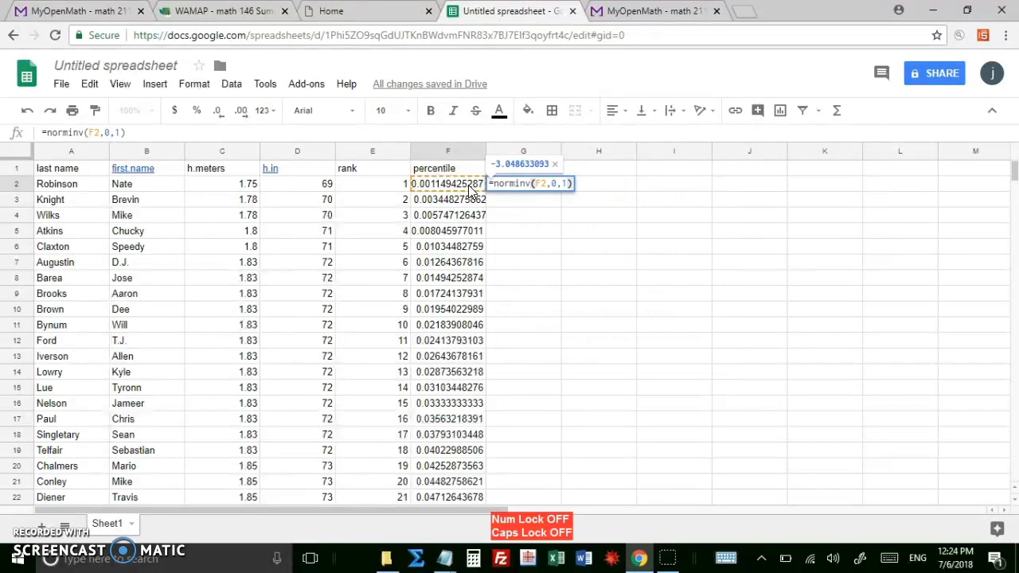
{"action": "key", "text": "Return"}
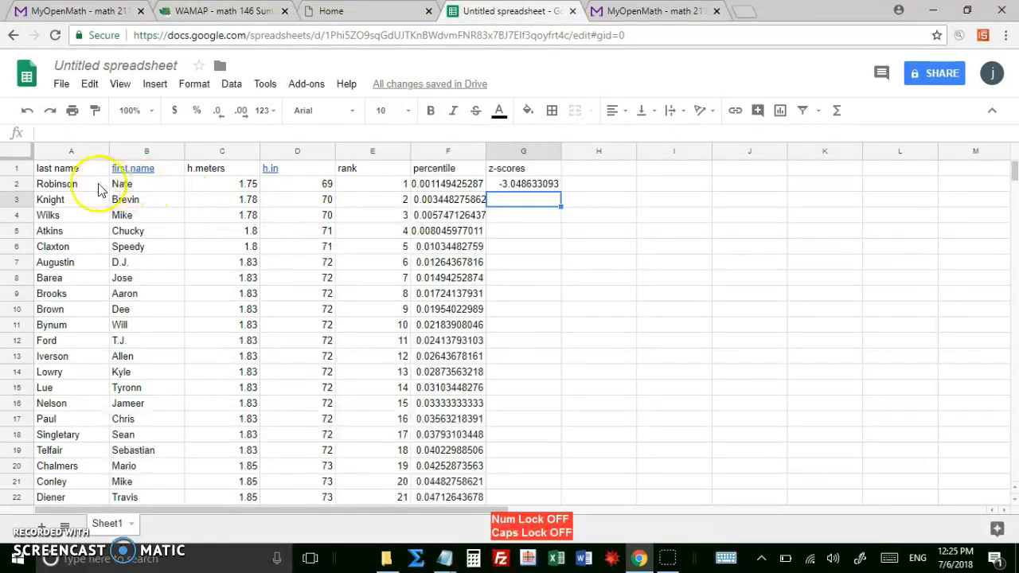
Fill the z-score formula from G2 down column G for all the data rows and check the column through its last row.
{"action": "left_click", "coordinate": [539, 184]}
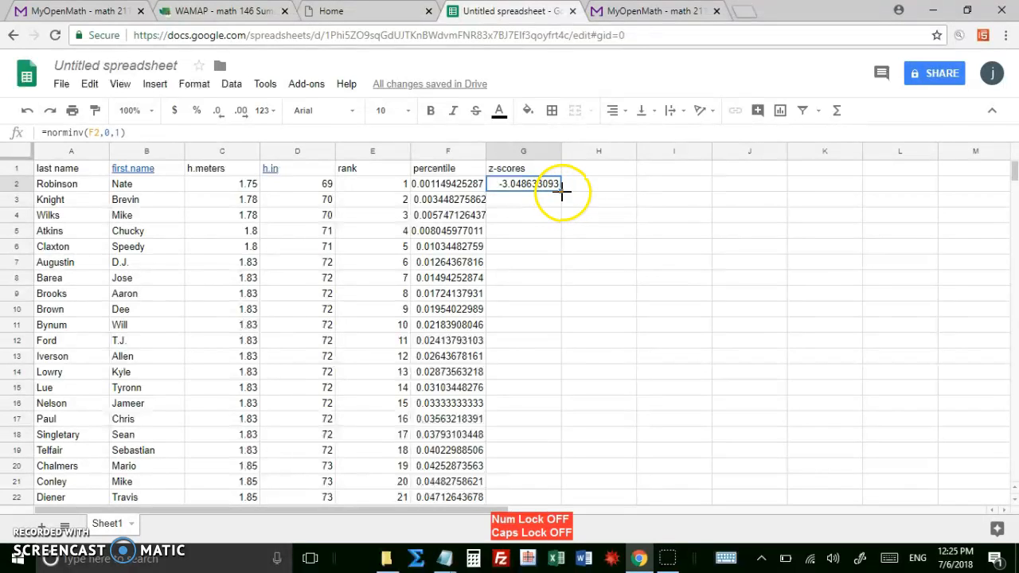
{"action": "double_click", "coordinate": [562, 190]}
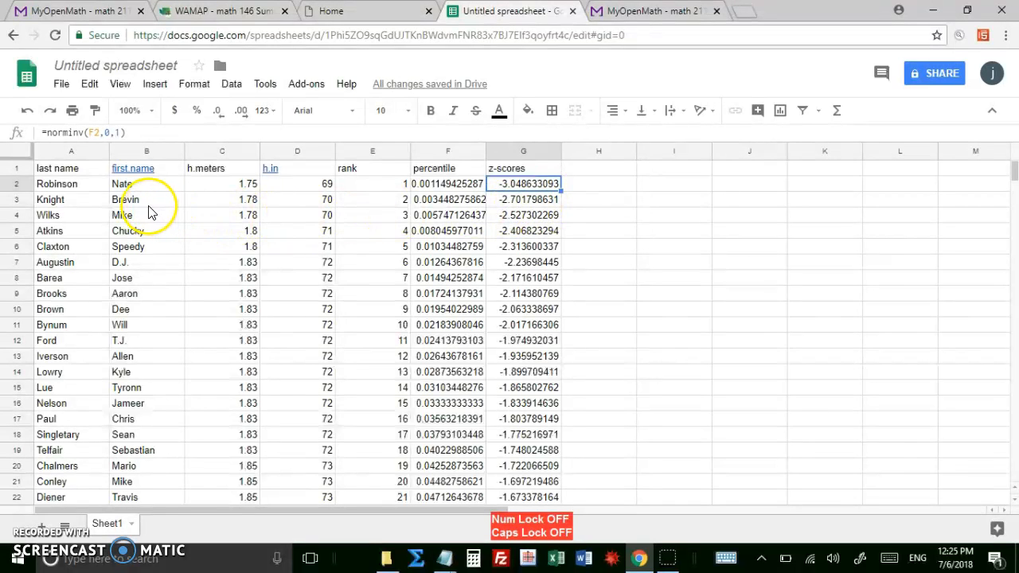
{"action": "left_click", "coordinate": [513, 201]}
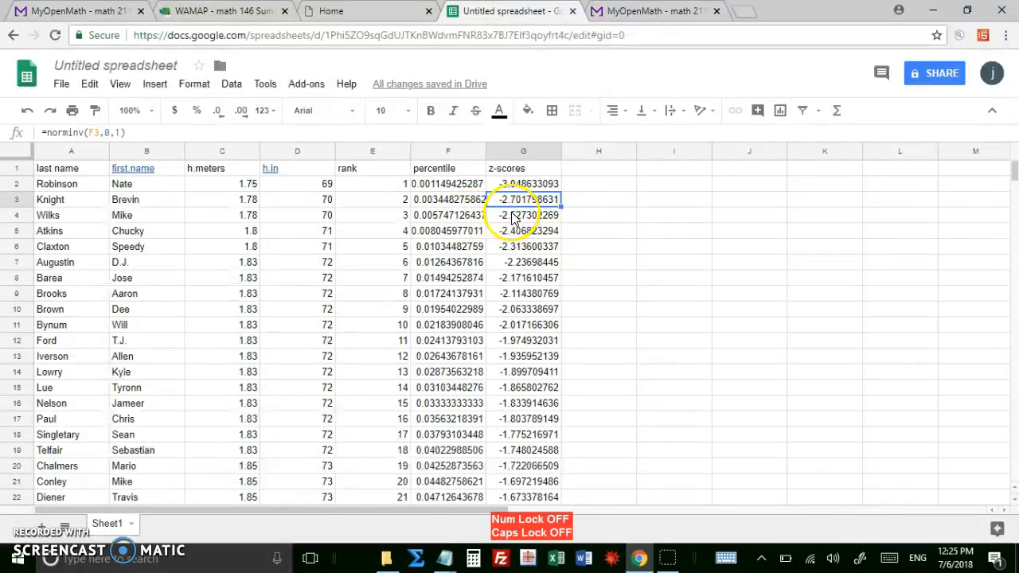
{"action": "left_click", "coordinate": [523, 220]}
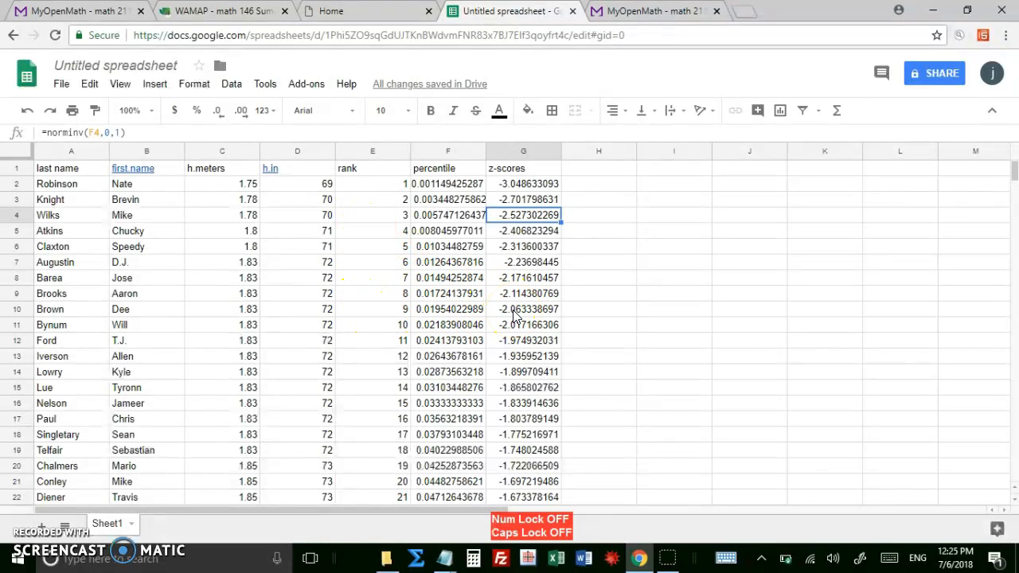
{"action": "key", "text": "ctrl+Down"}
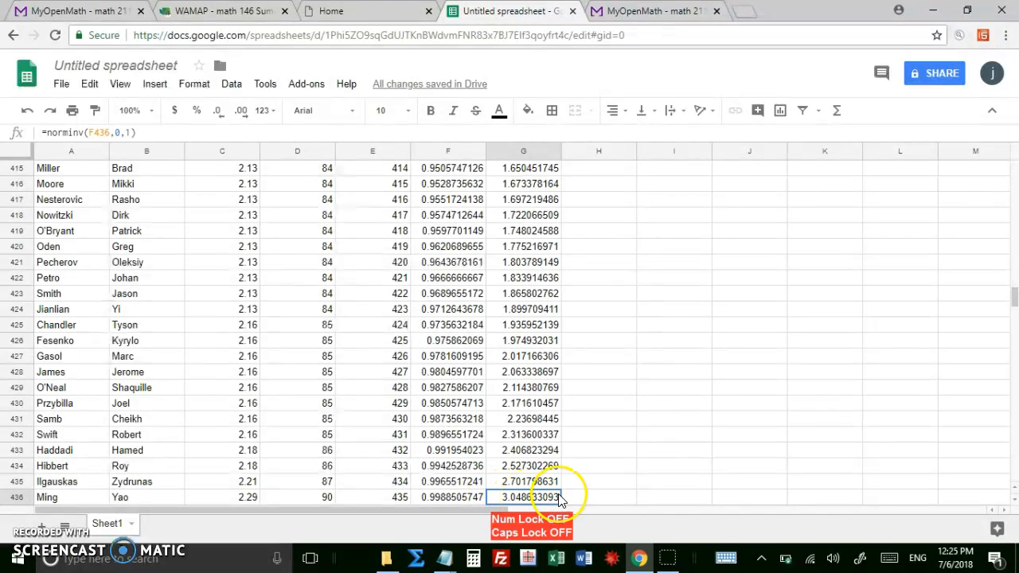
{"action": "scroll", "coordinate": [603, 485], "scroll_direction": "up", "scroll_amount": 6}
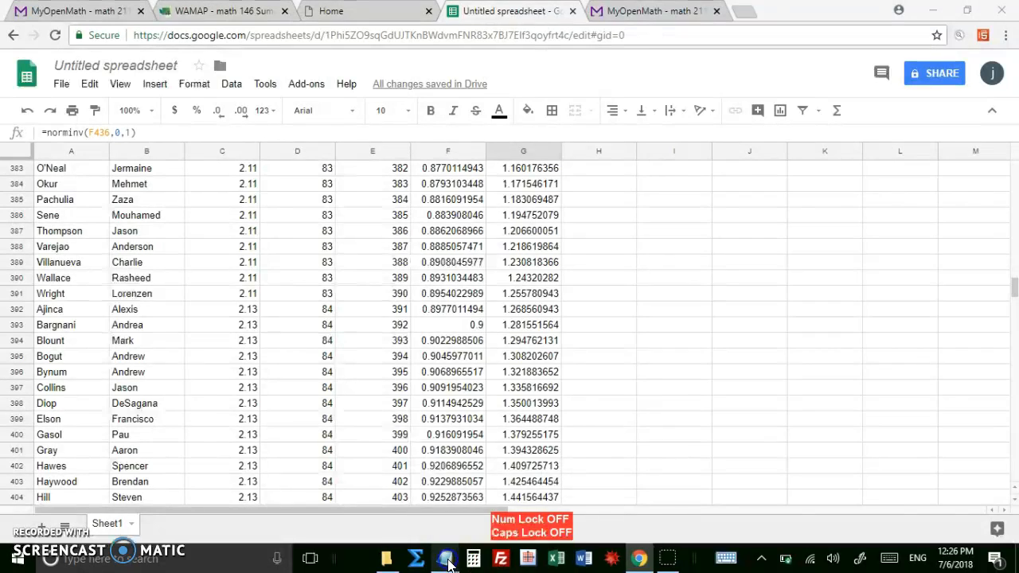
Review the scatterplot instruction in the Notepad notes, and return to the spreadsheet in Chrome.
{"action": "mouse_move", "coordinate": [448, 563]}
{"action": "left_click", "coordinate": [402, 503]}
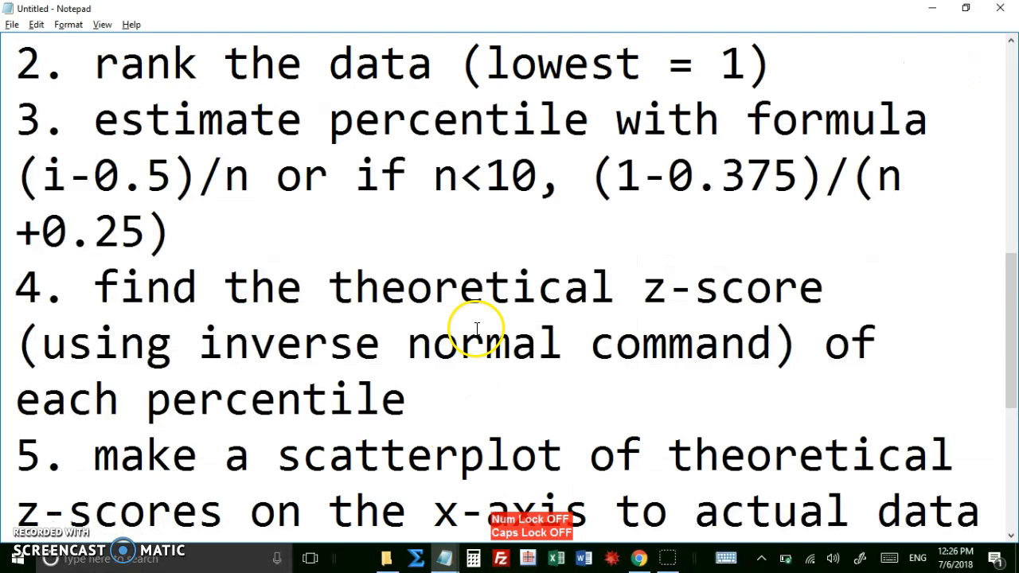
{"action": "scroll", "coordinate": [470, 330], "scroll_direction": "down", "scroll_amount": 1}
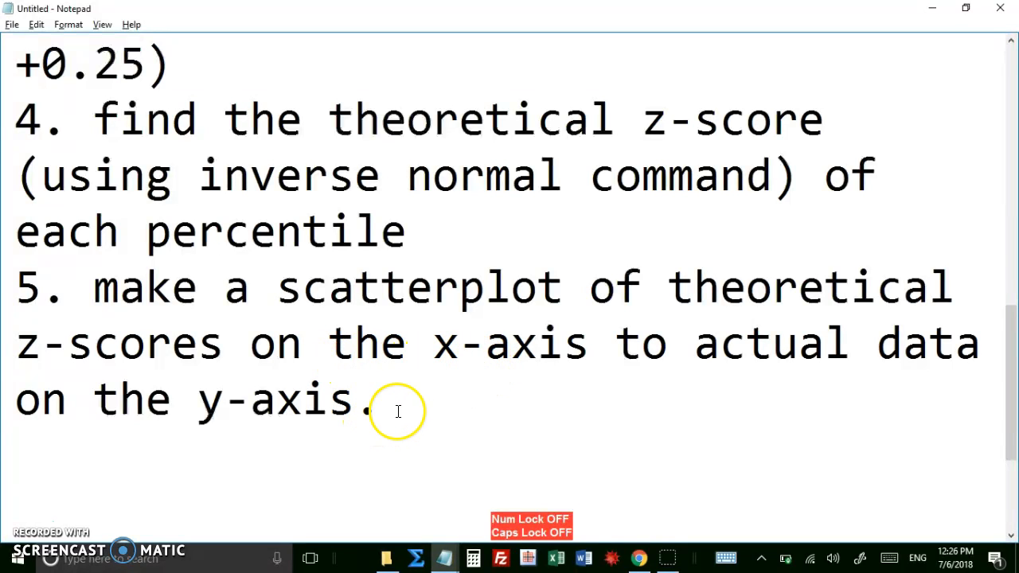
{"action": "left_click", "coordinate": [638, 558]}
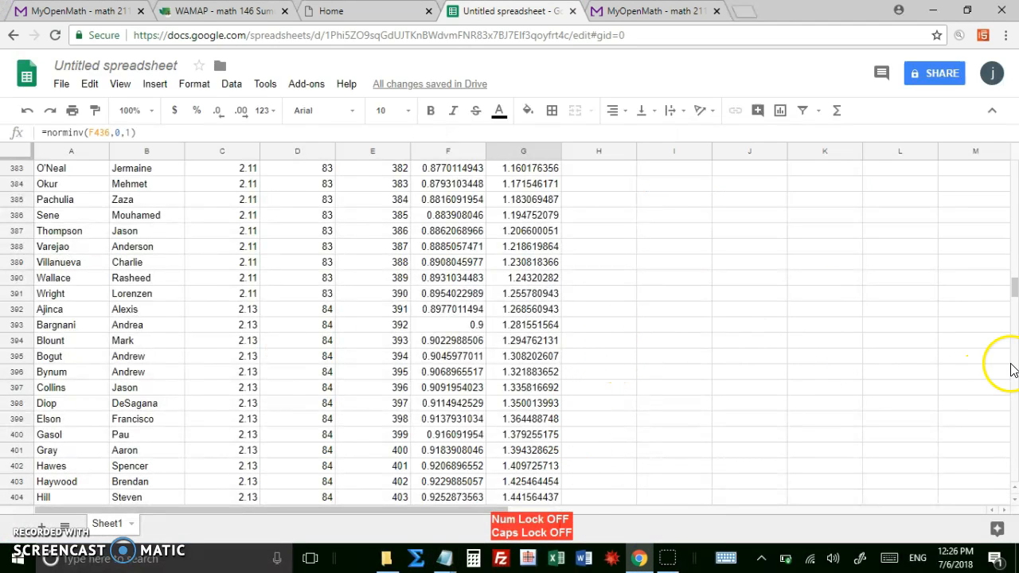
Insert a scatter chart of the h.in heights and z-scores from the data ranges D1:D436 and G1:G436.
{"action": "left_click_drag", "start_coordinate": [1013, 289], "coordinate": [1011, 158]}
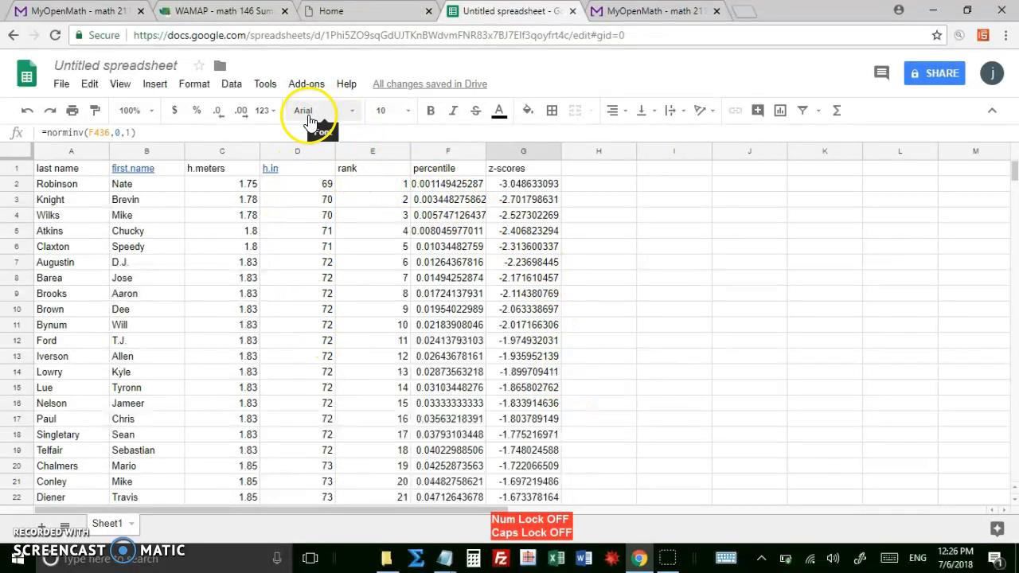
{"action": "left_click", "coordinate": [781, 112]}
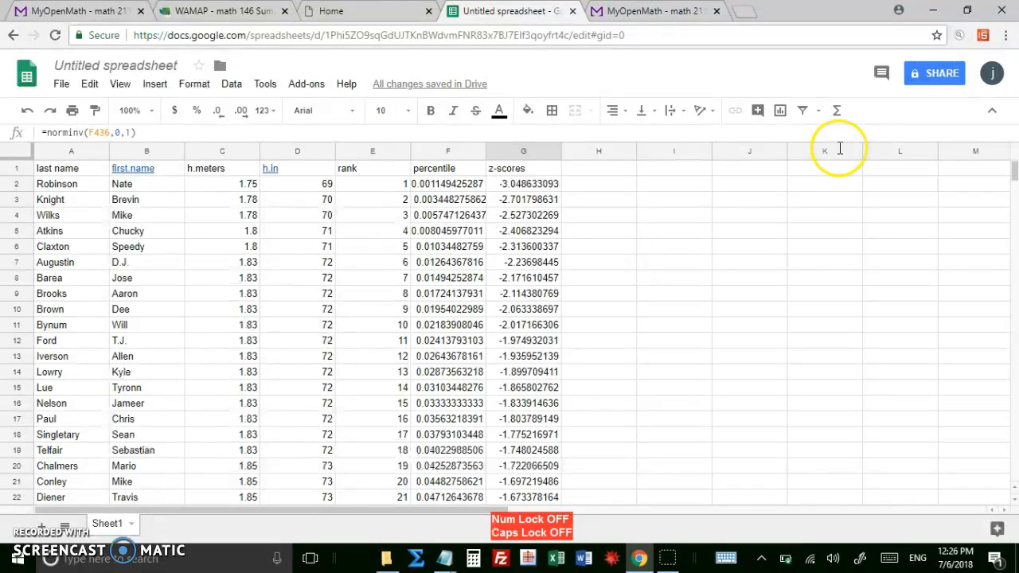
{"action": "left_click", "coordinate": [781, 110]}
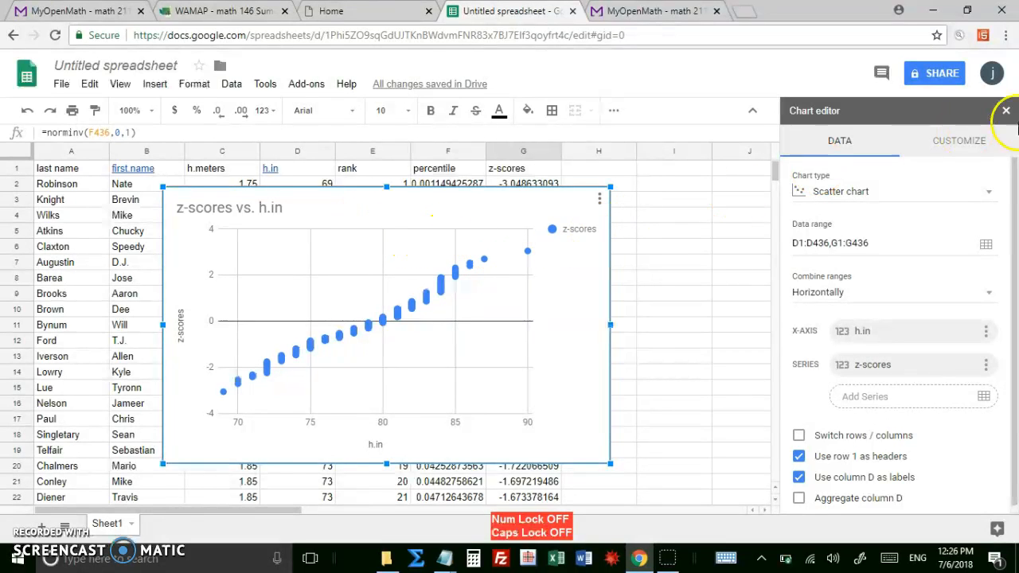
{"action": "left_click", "coordinate": [993, 195]}
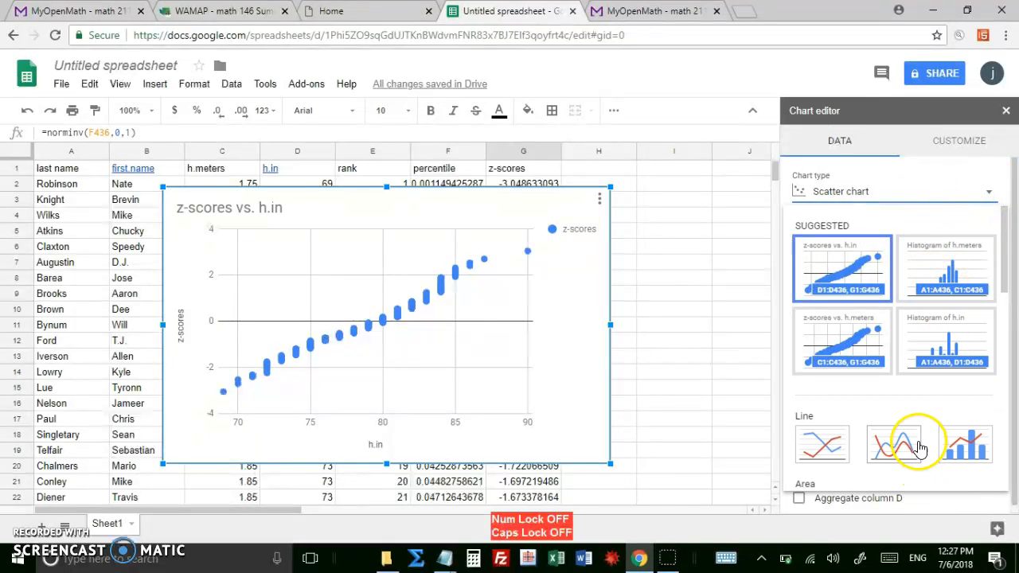
{"action": "scroll", "coordinate": [906, 419], "scroll_direction": "down", "scroll_amount": 2}
{"action": "scroll", "coordinate": [907, 420], "scroll_direction": "down", "scroll_amount": 5}
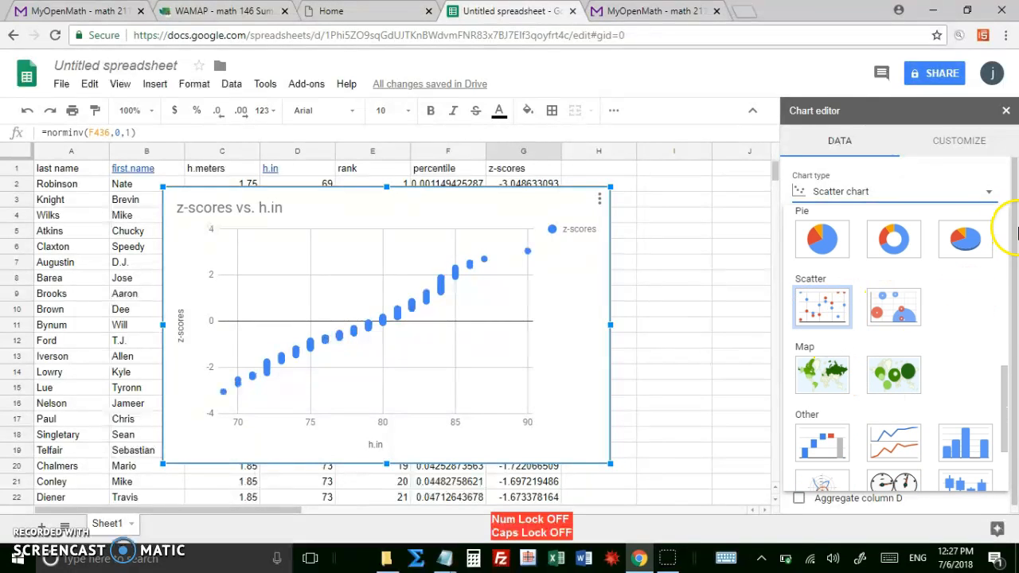
{"action": "left_click", "coordinate": [991, 194]}
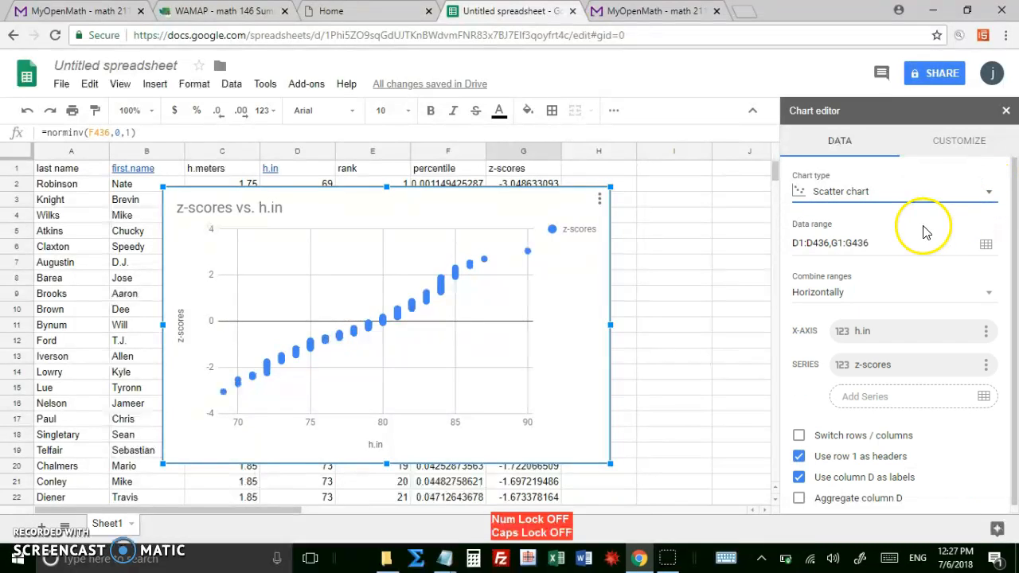
Swap the scatter chart's data ranges to G1:G436 first and D1:D436 second, putting z-scores on the x-axis and h.in as the series.
{"action": "left_click", "coordinate": [985, 245]}
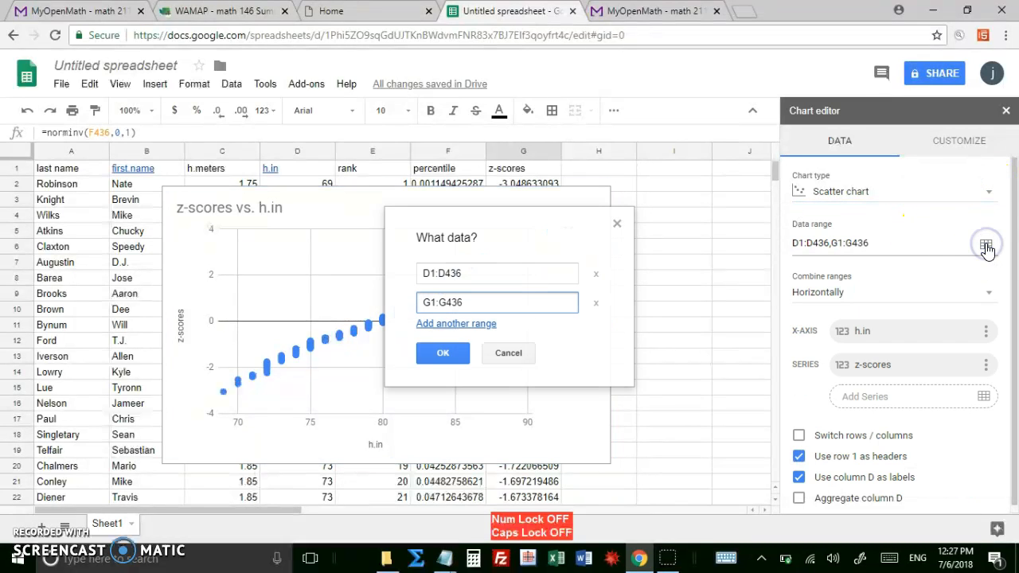
{"action": "left_click", "coordinate": [428, 274]}
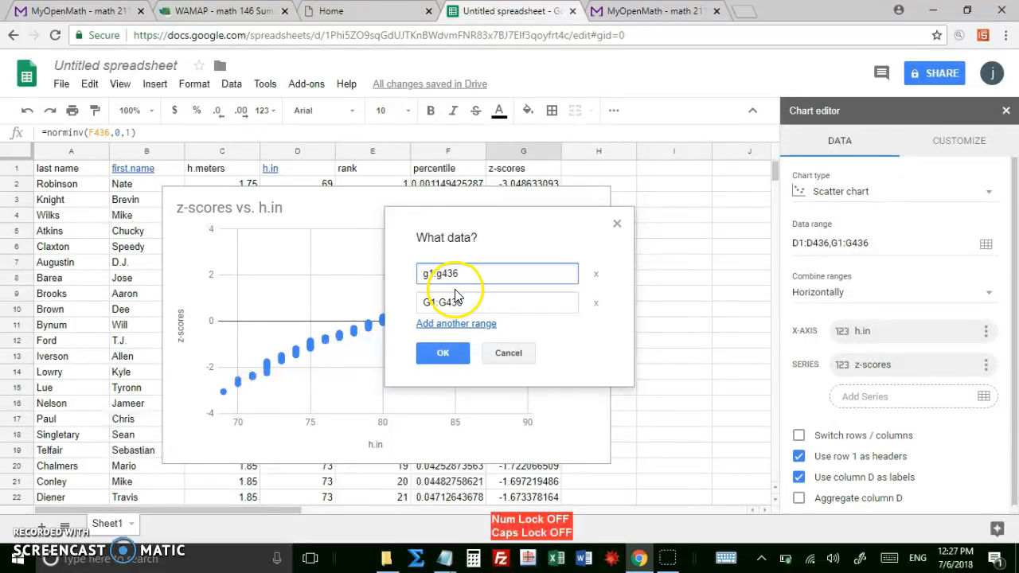
{"action": "left_click", "coordinate": [430, 301]}
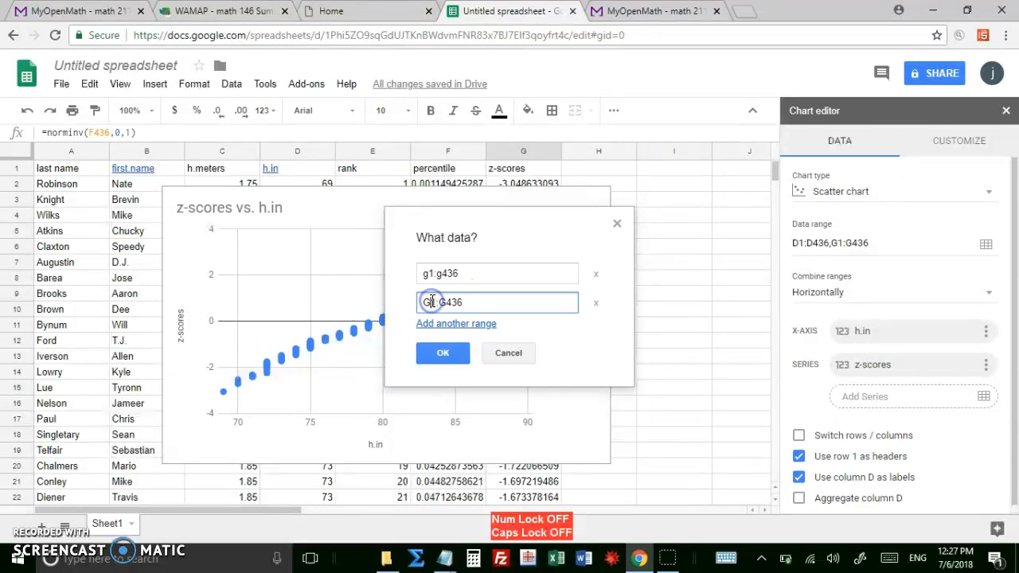
{"action": "key", "text": "BackSpace"}
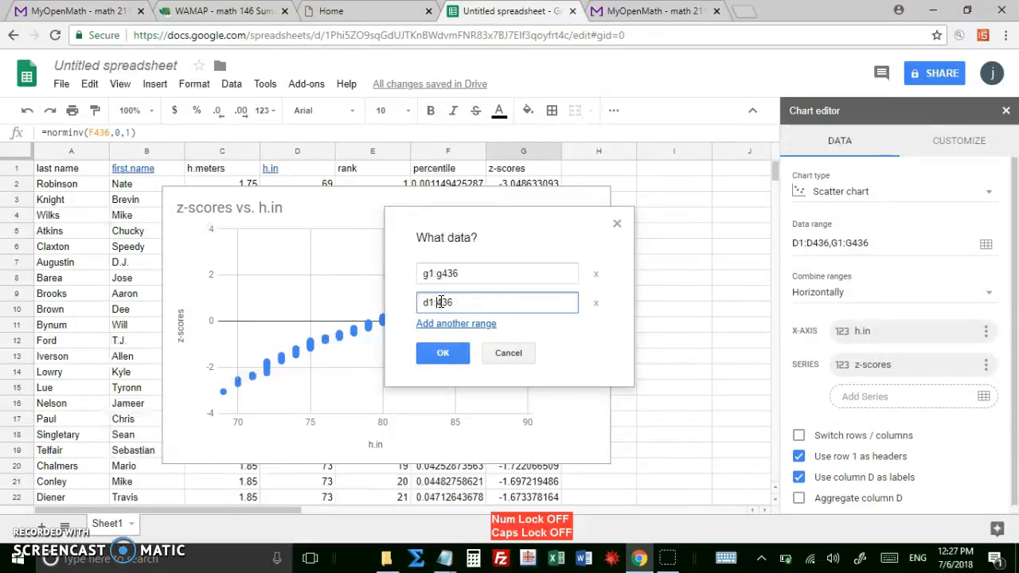
{"action": "key", "text": "BackSpace"}
{"action": "type", "text": "d"}
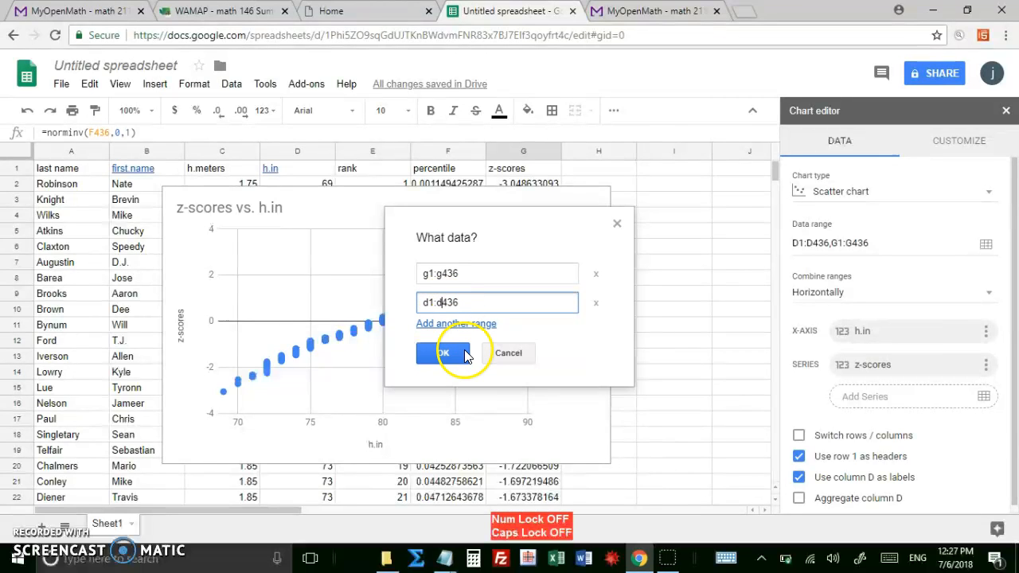
{"action": "left_click", "coordinate": [448, 354]}
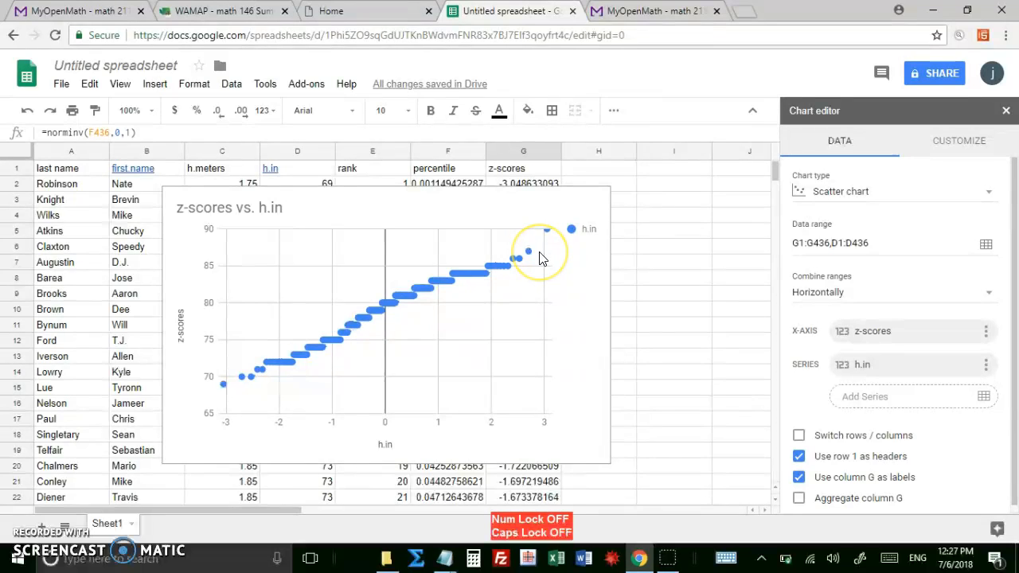
{"action": "left_click", "coordinate": [476, 272]}
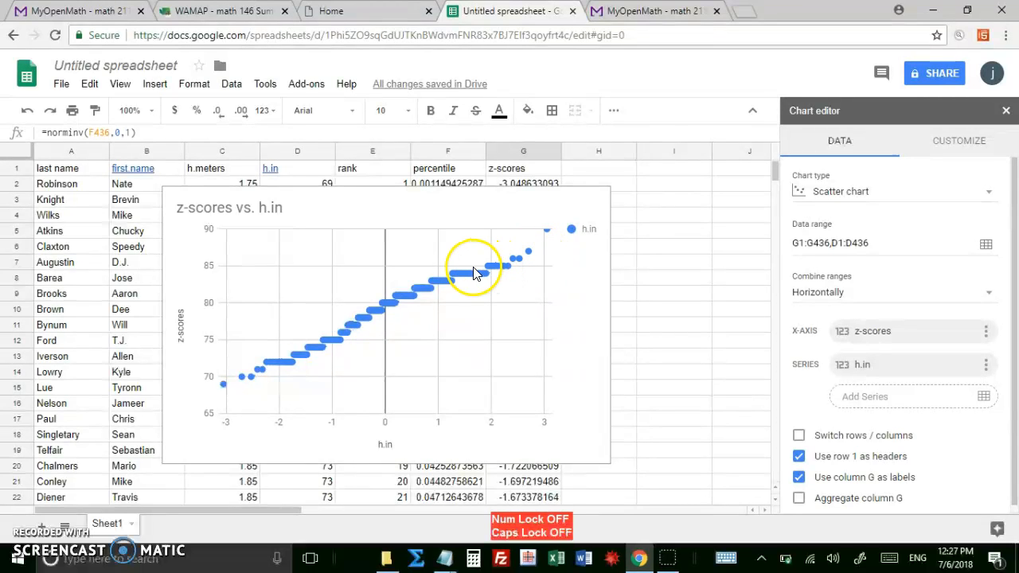